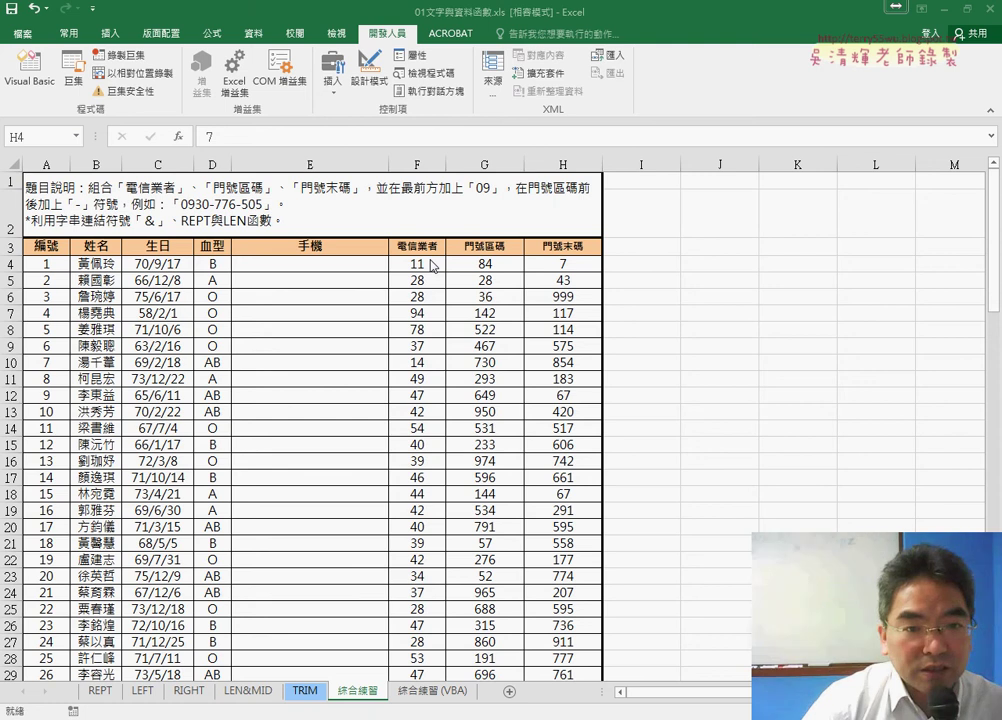
# Select E4 and start editing it, then cancel the edit with Escape
pyautogui.click(335, 263)
pyautogui.click(229, 140)
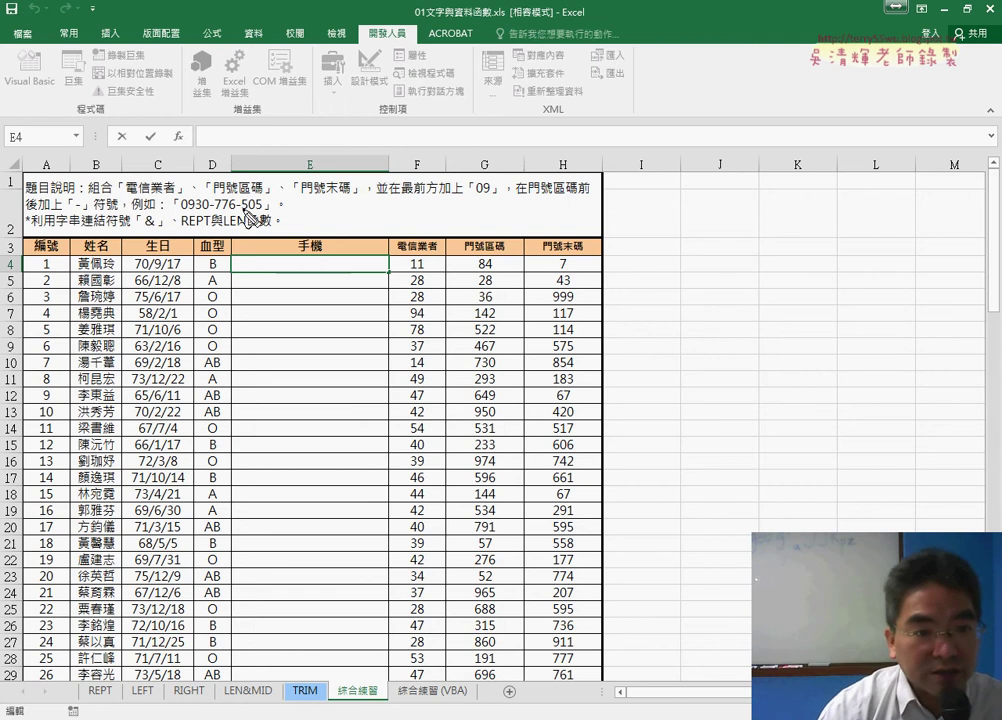
pyautogui.moveTo(212, 214); pyautogui.dragTo(264, 212)
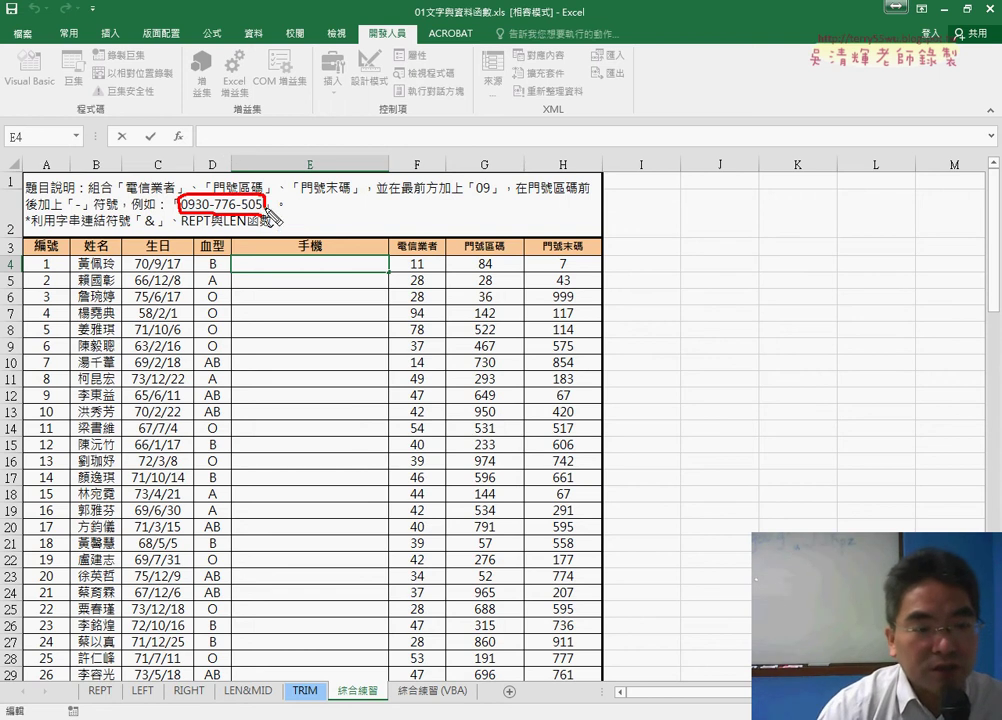
pyautogui.moveTo(141, 229); pyautogui.dragTo(161, 229)
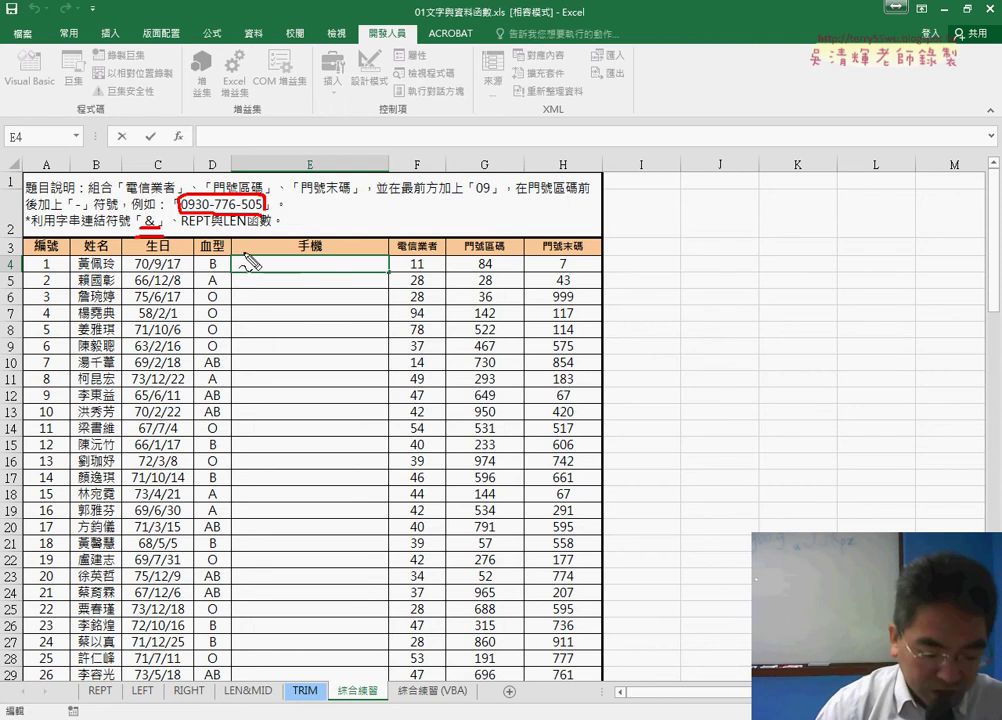
pyautogui.press('Escape')
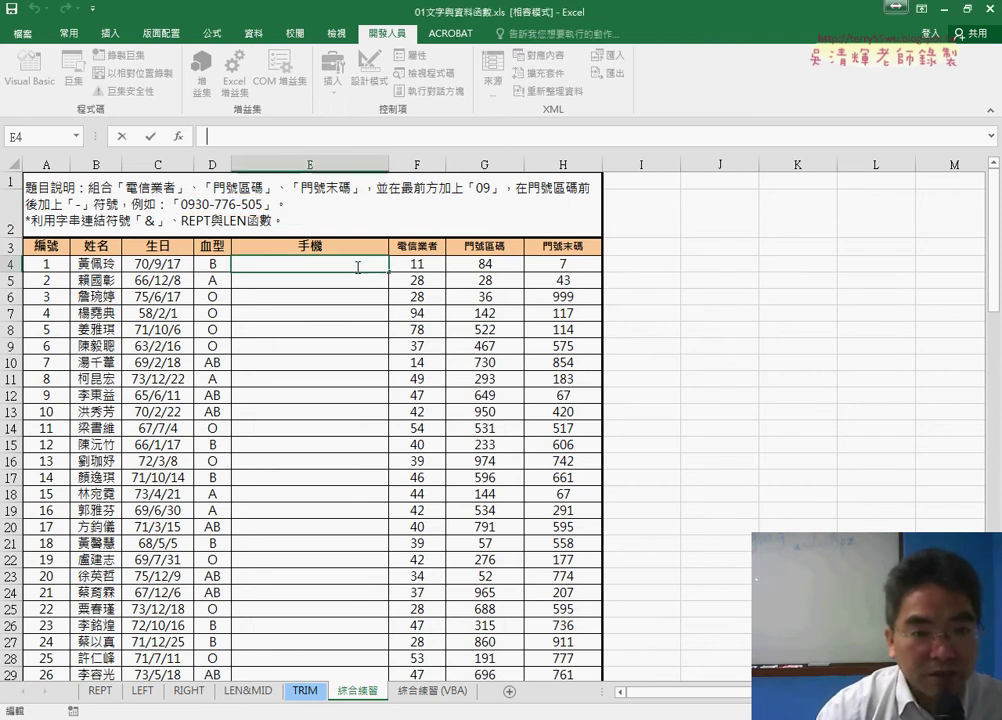
# Enter ="09"&F4&"-" in E4 so it displays 0911-
pyautogui.click(358, 264)
pyautogui.click(263, 142)
pyautogui.write('=')
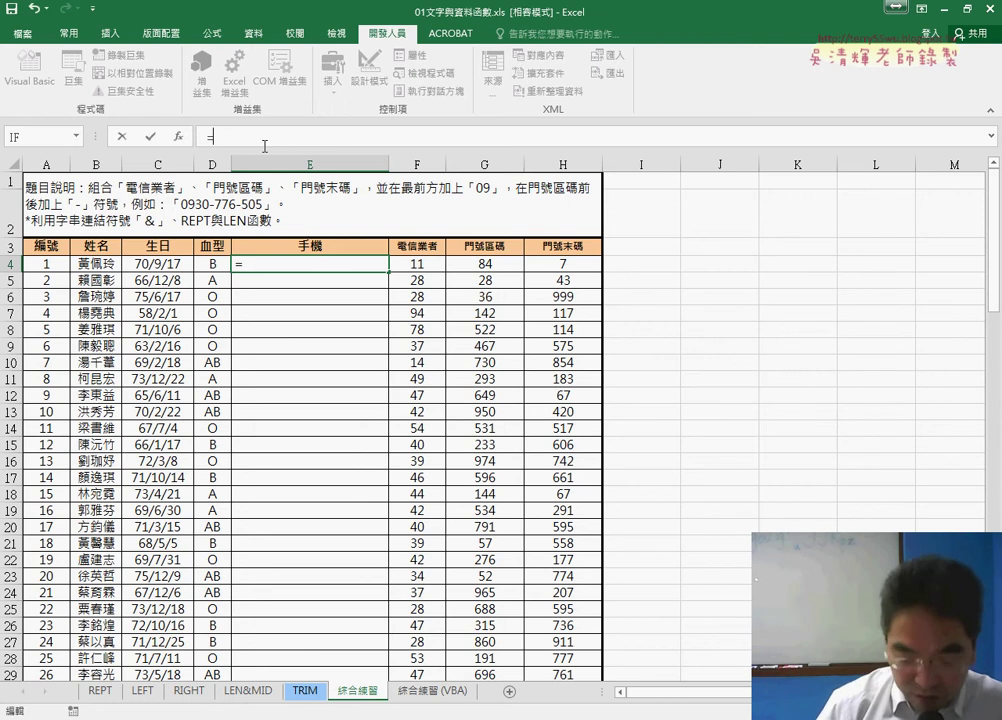
pyautogui.write('"09')
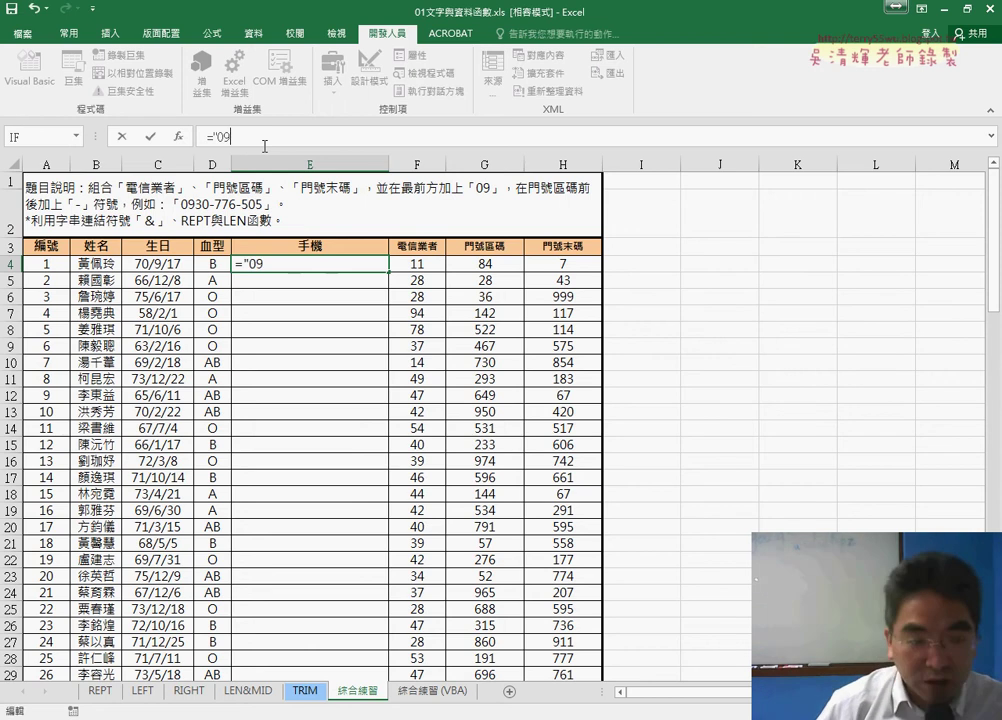
pyautogui.write('"')
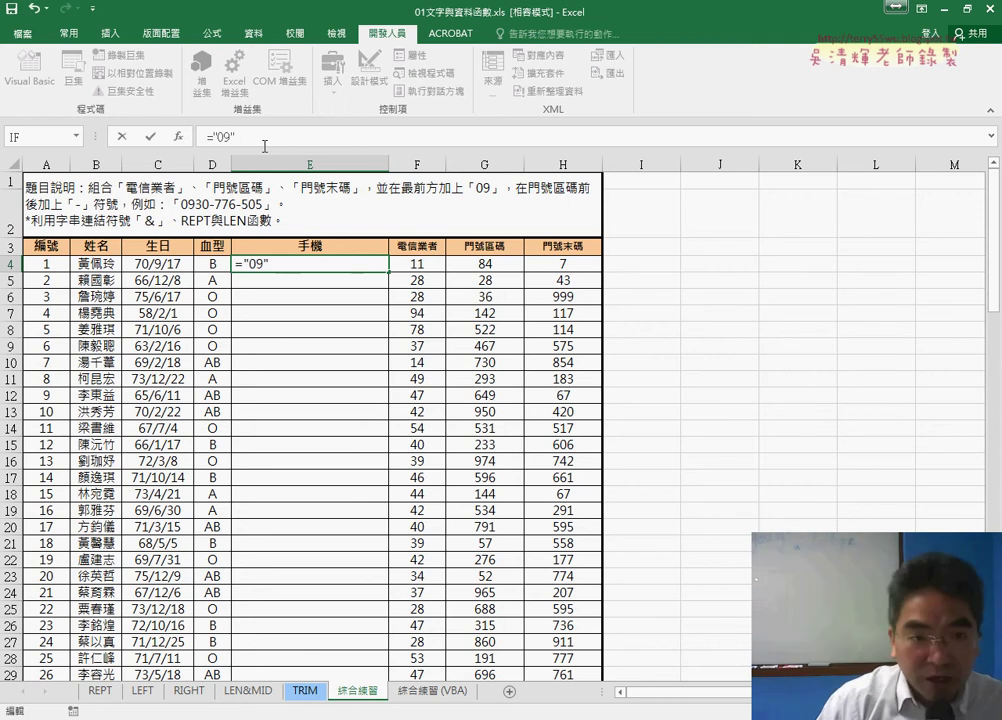
pyautogui.write('&')
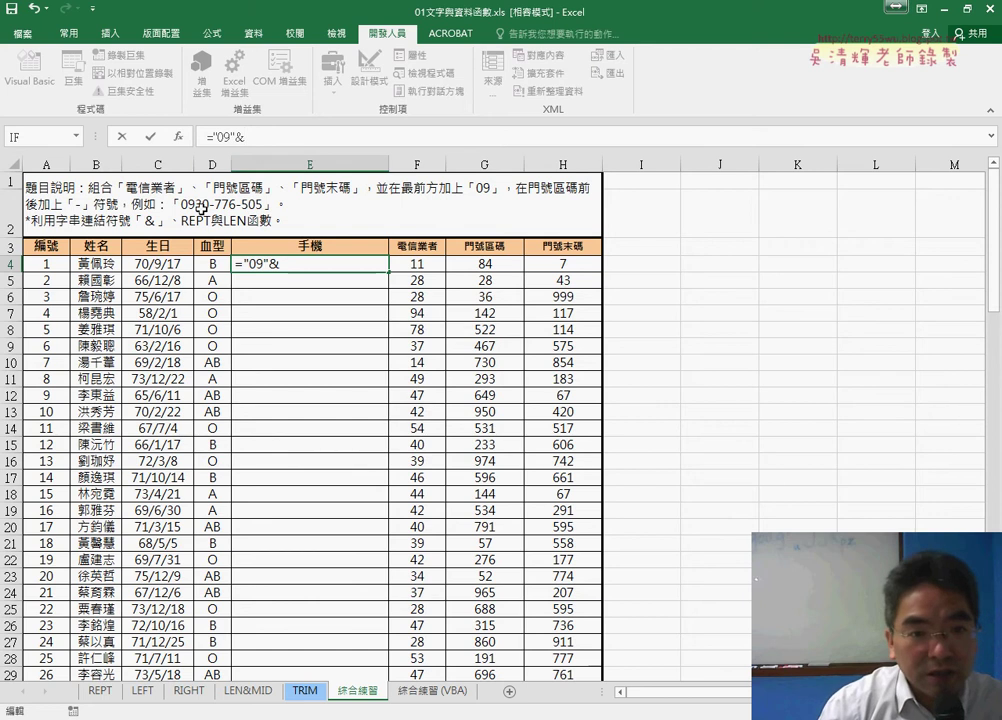
pyautogui.click(431, 262)
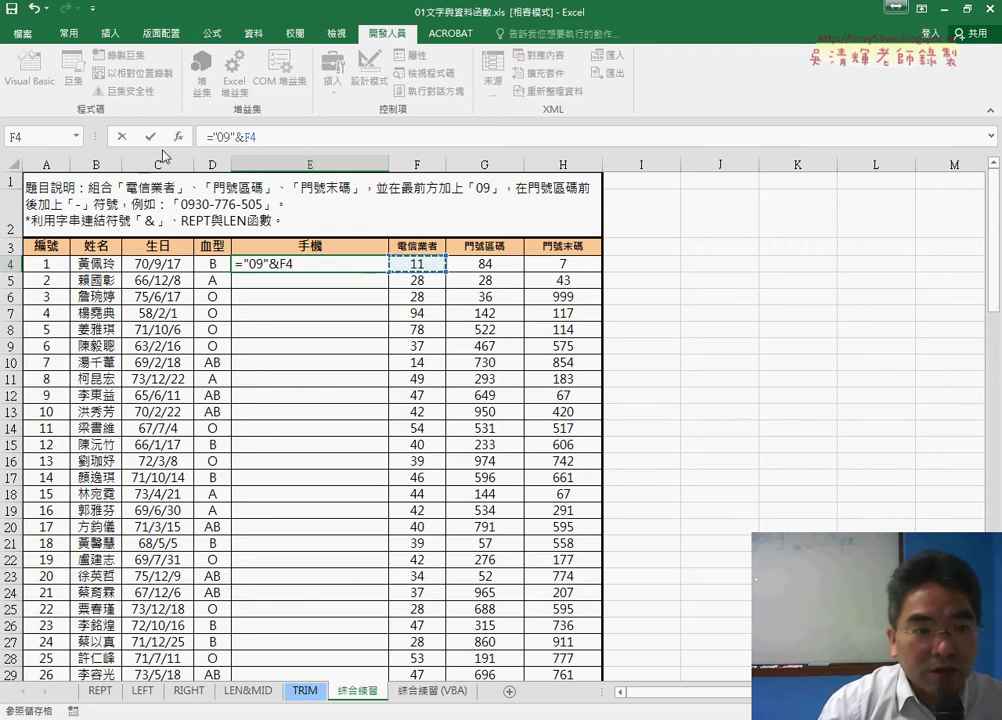
pyautogui.write('&')
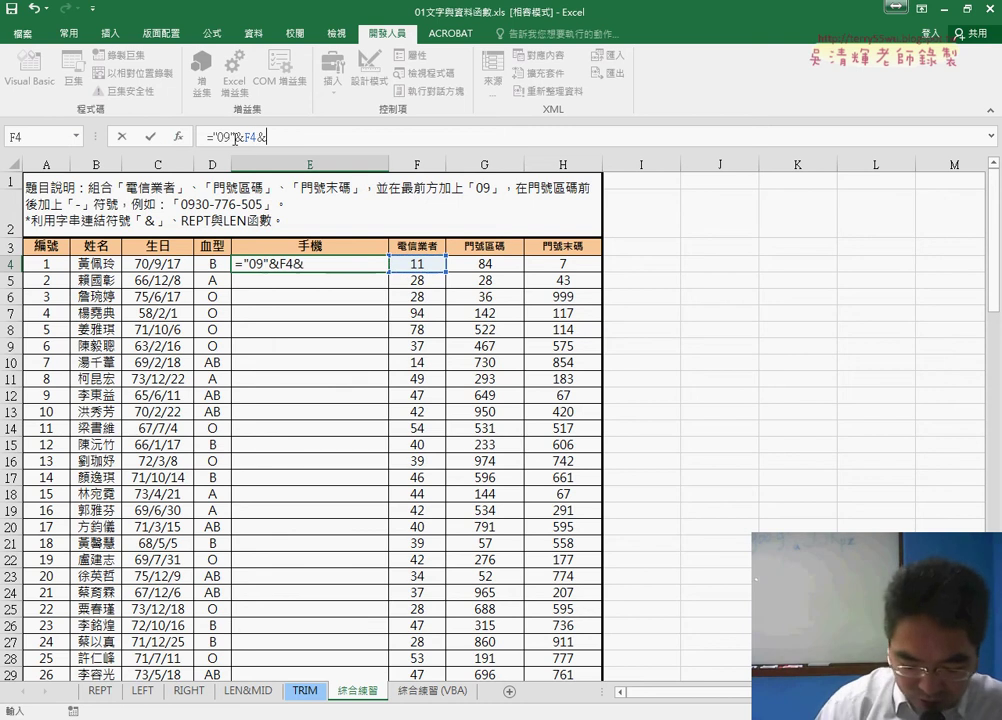
pyautogui.write('"-')
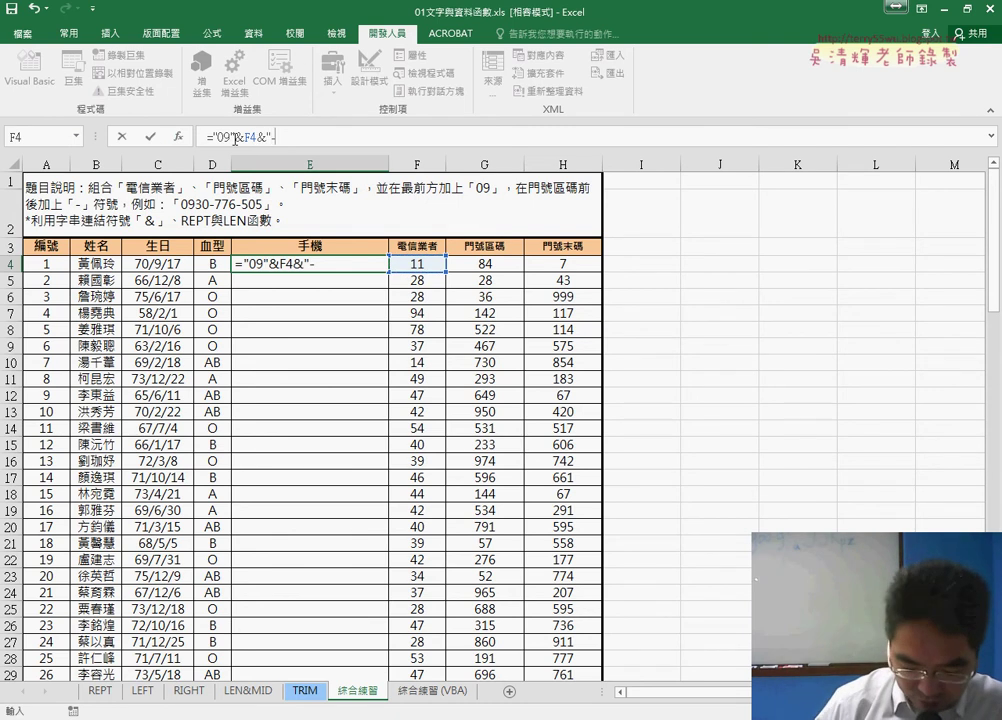
pyautogui.write('"&')
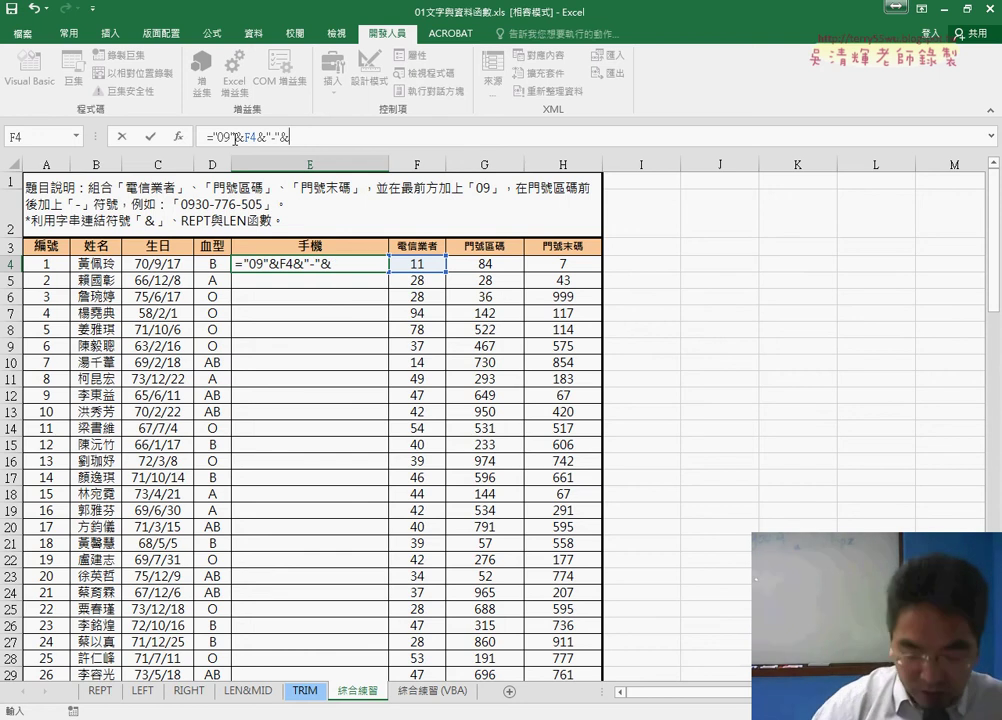
pyautogui.press('BackSpace')
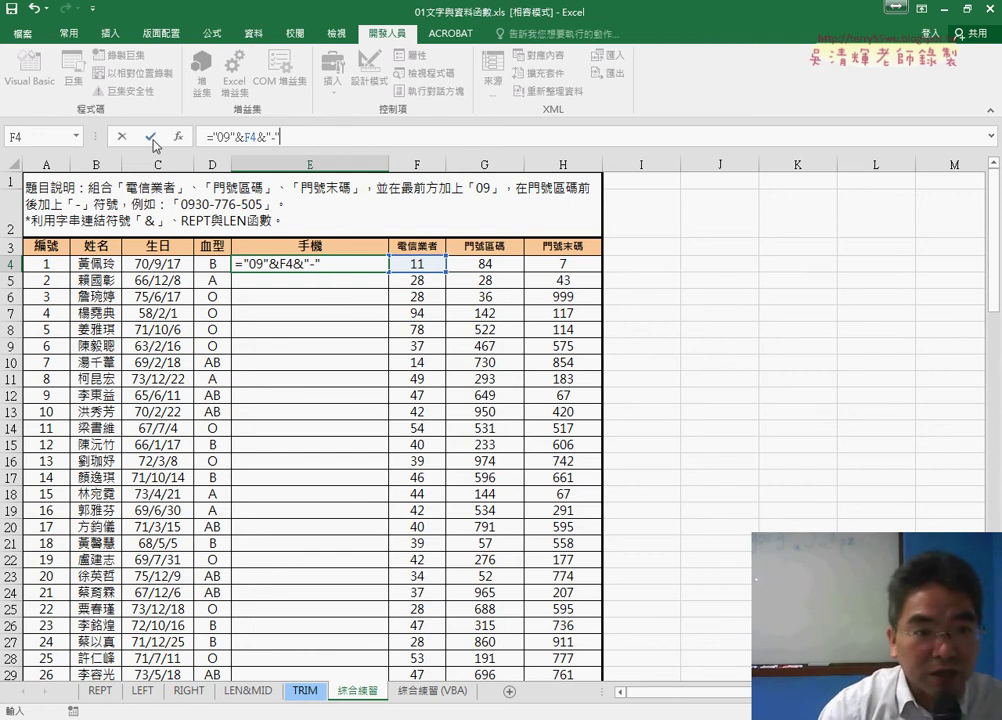
pyautogui.click(151, 139)
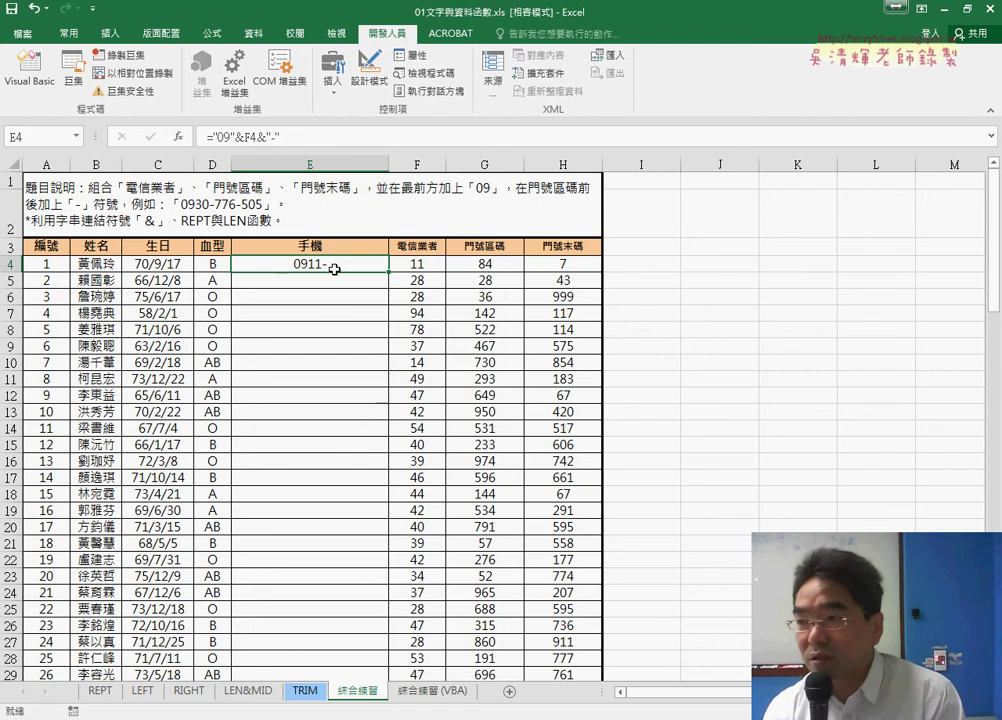
# Append another & to E4's formula and show the recent functions list
pyautogui.click(314, 133)
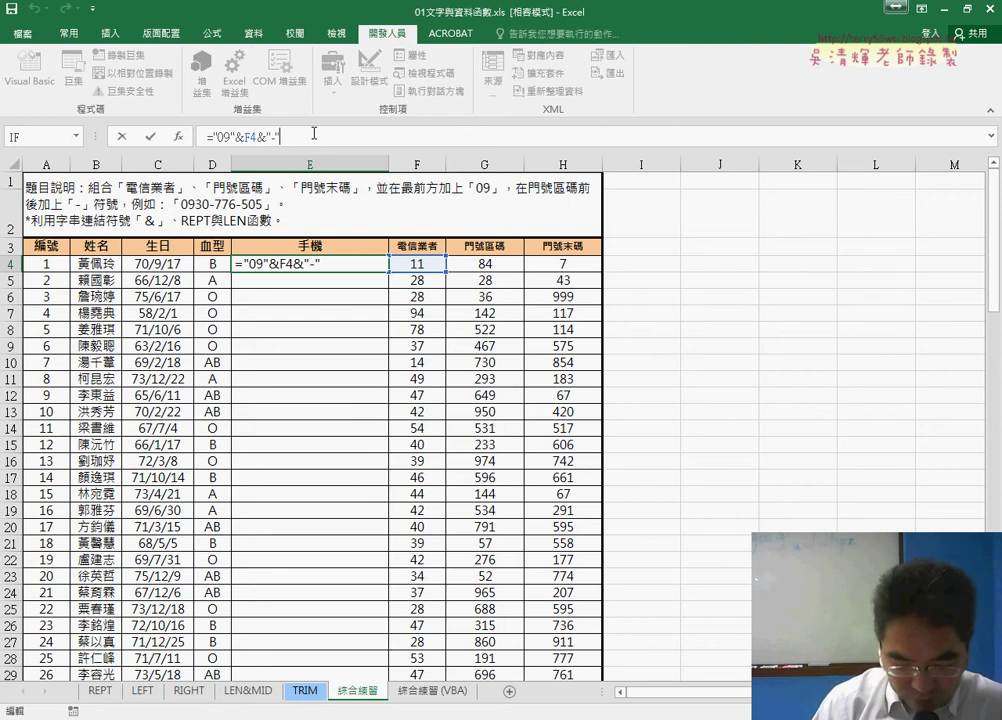
pyautogui.write('&')
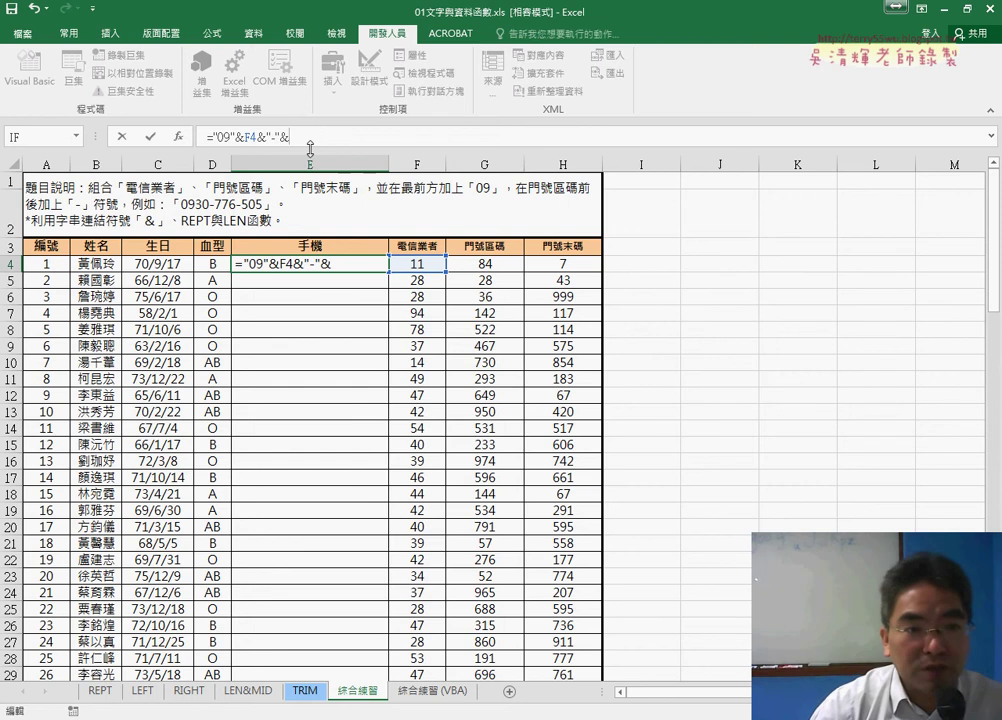
pyautogui.click(76, 137)
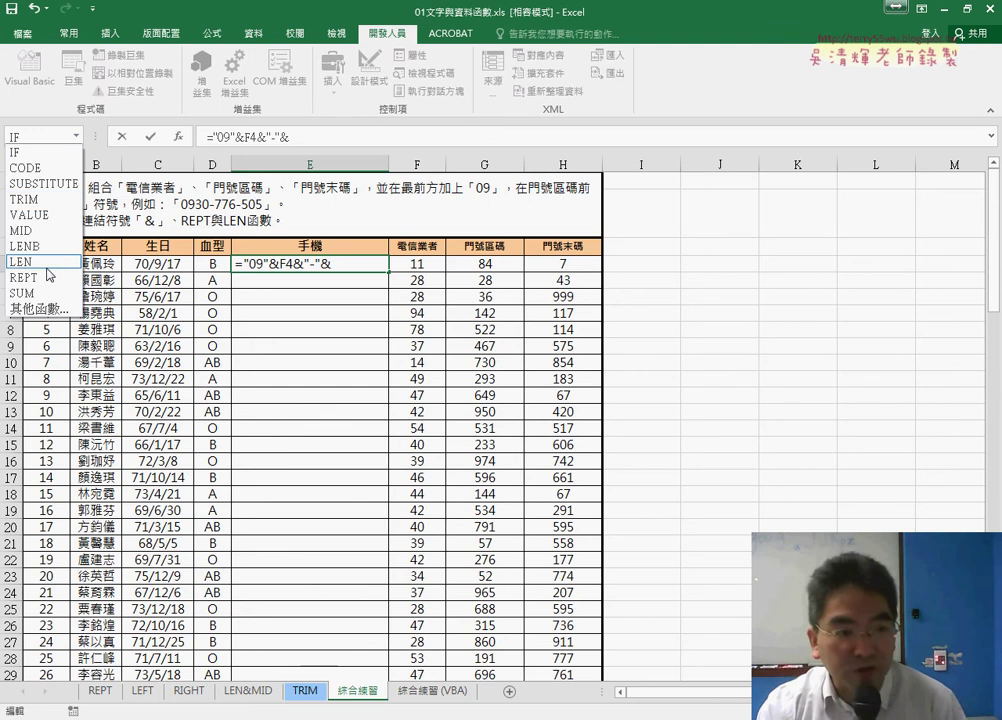
# Add REPT with Text "0" and Number_times 3-LEN(G4), so E4 shows 0911-0
pyautogui.click(48, 277)
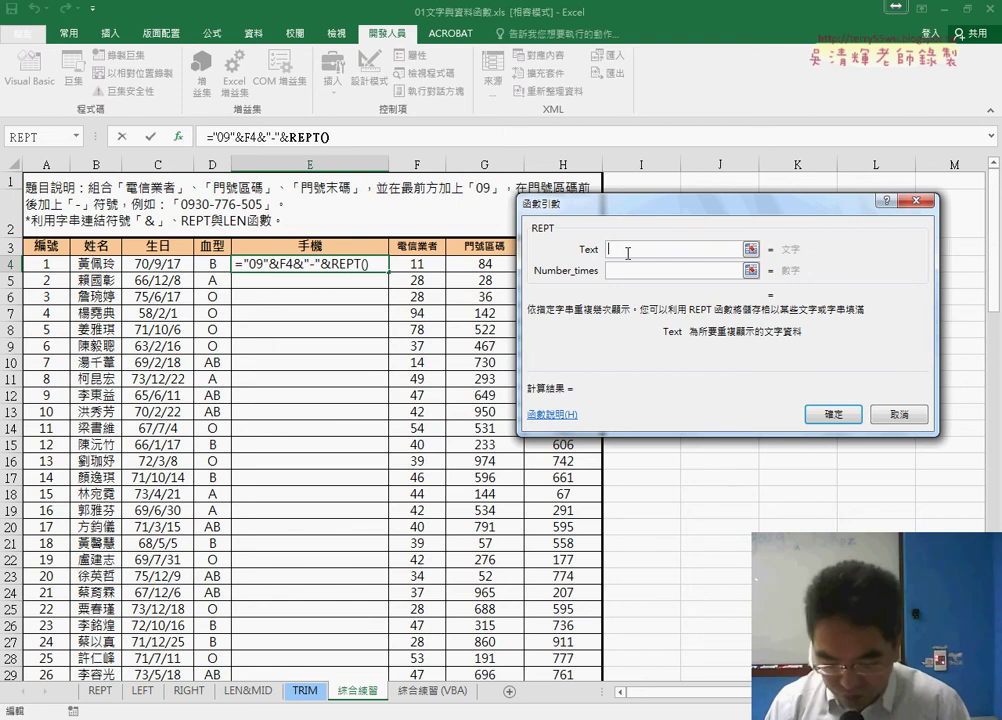
pyautogui.write('"0')
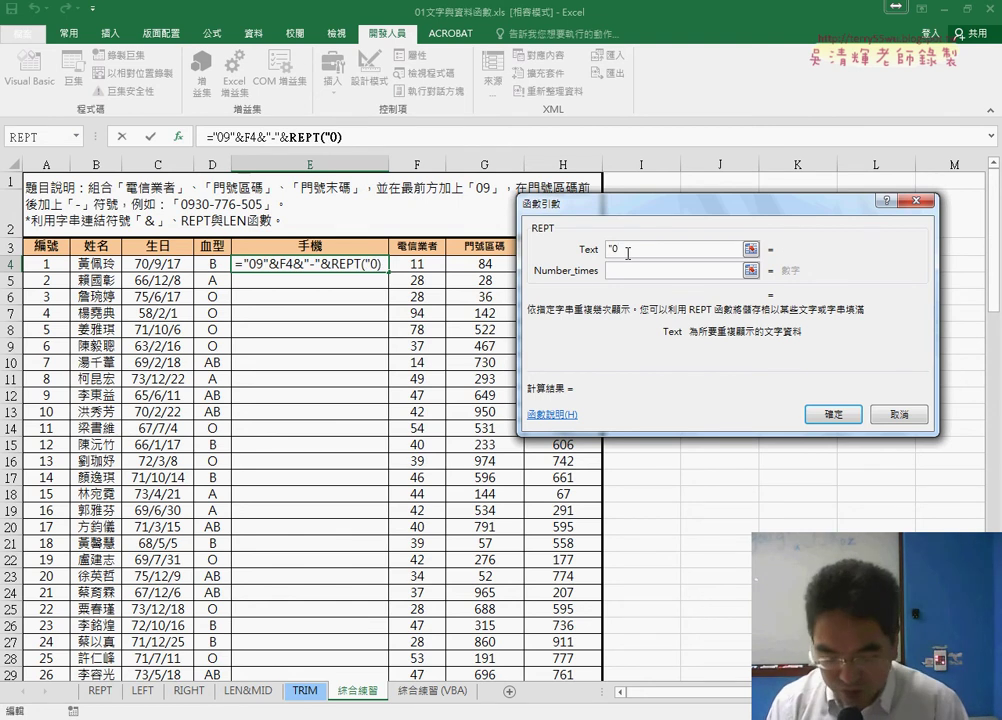
pyautogui.write('"')
pyautogui.click(638, 266)
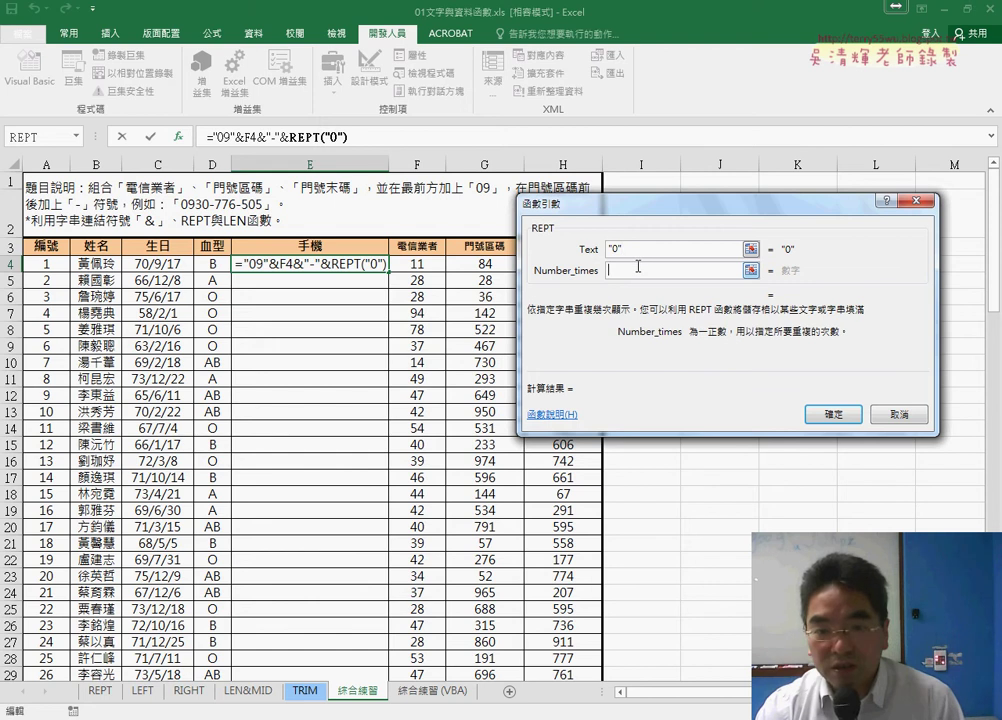
pyautogui.moveTo(632, 212); pyautogui.dragTo(508, 301)
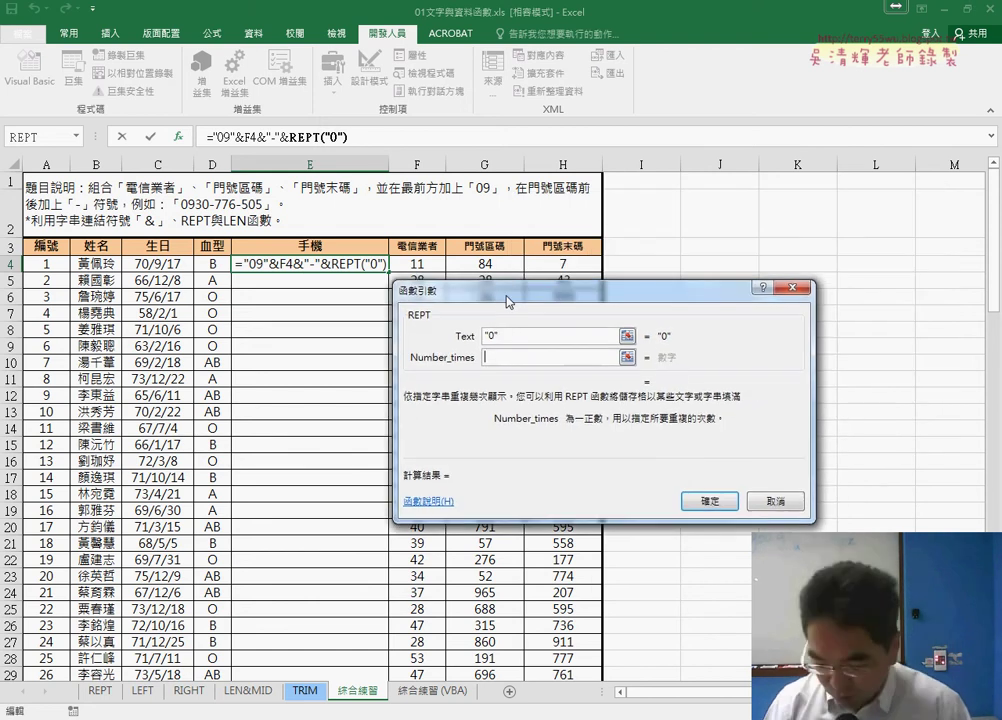
pyautogui.write('3-')
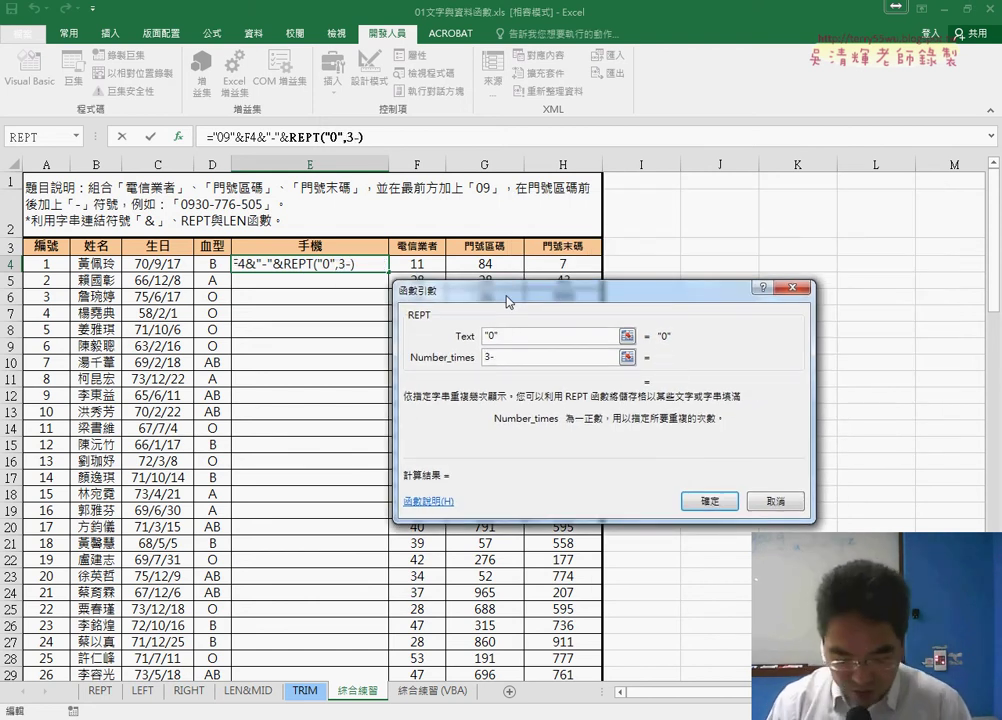
pyautogui.write('len')
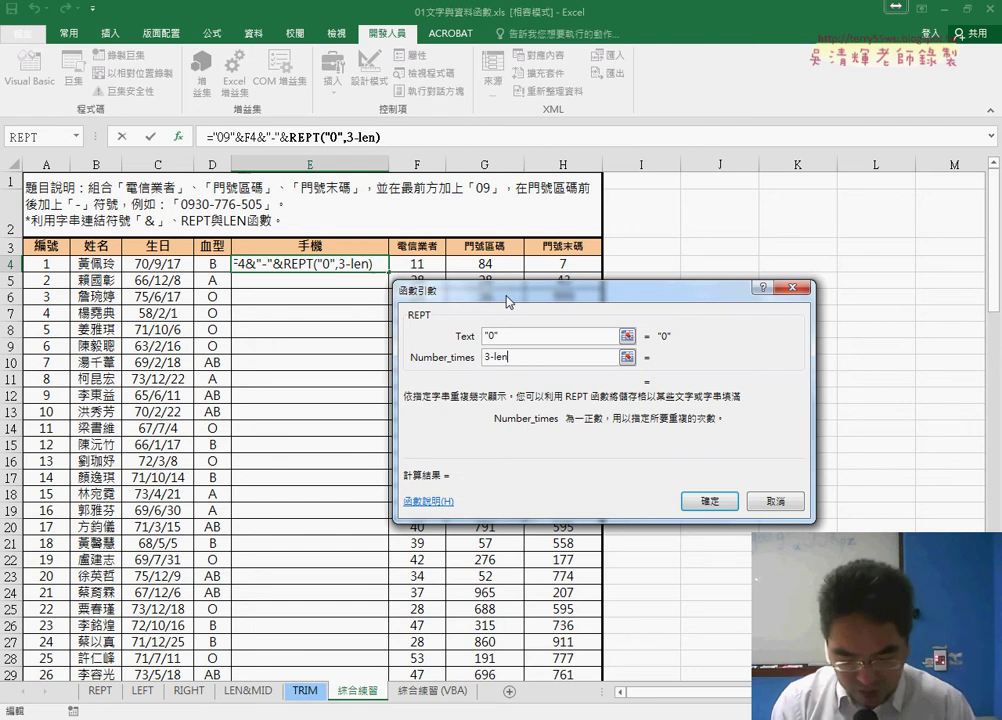
pyautogui.write('(')
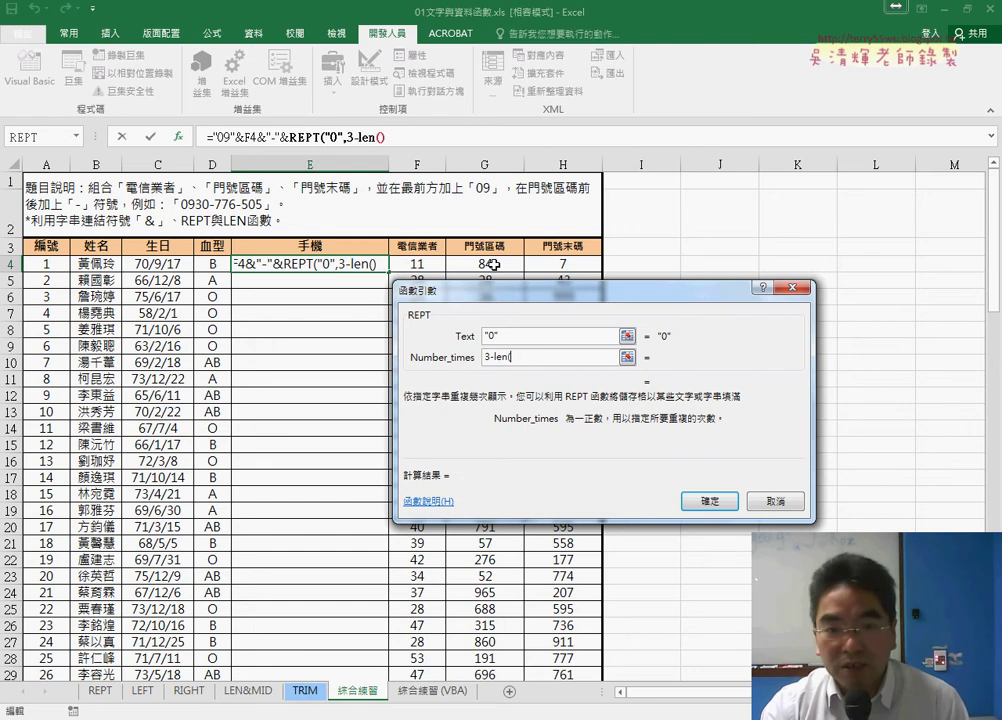
pyautogui.click(493, 264)
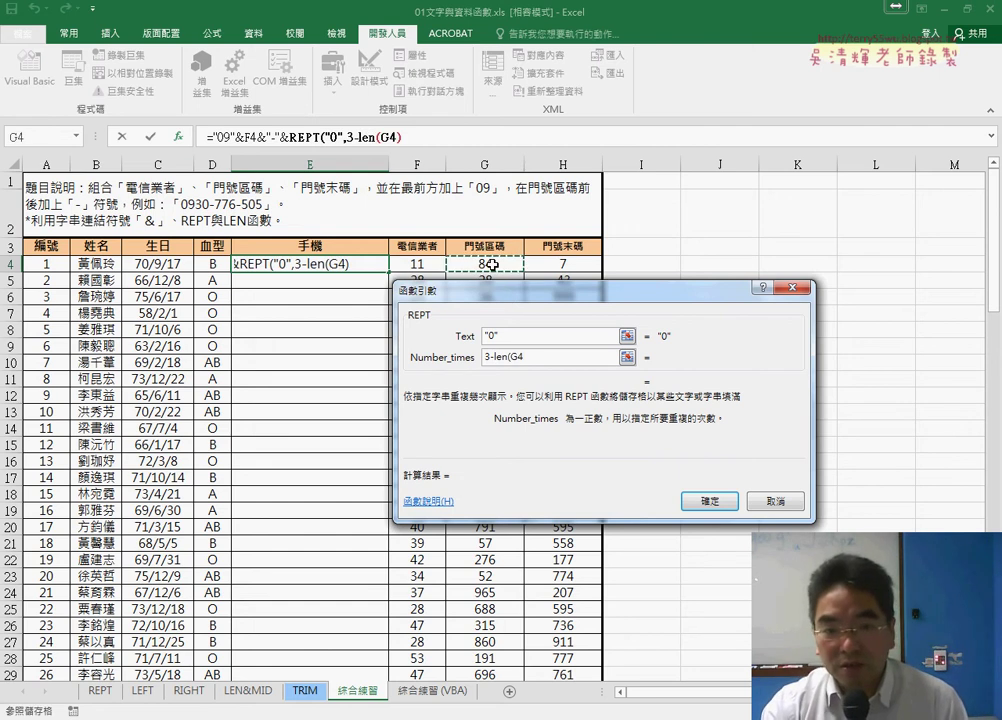
pyautogui.write(')')
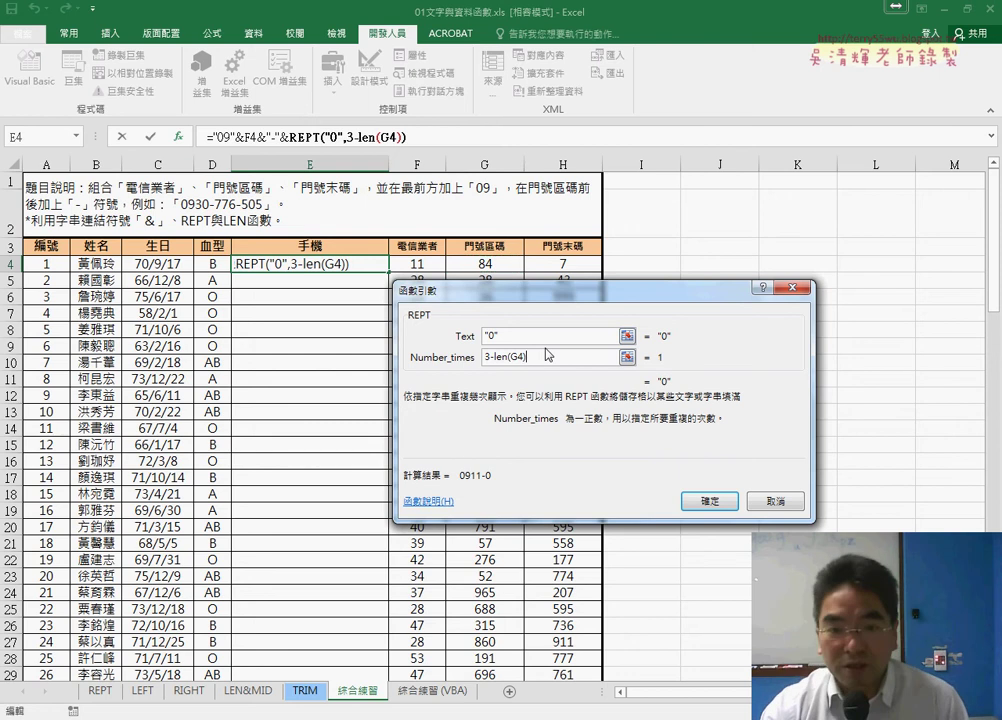
pyautogui.moveTo(537, 362); pyautogui.dragTo(494, 363)
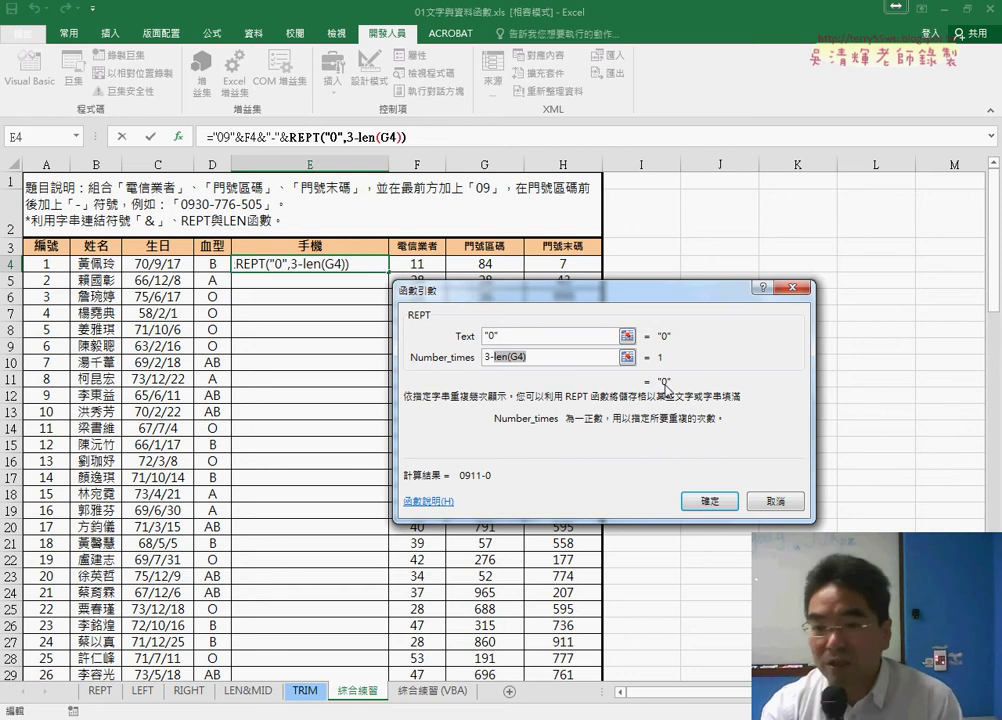
pyautogui.click(709, 501)
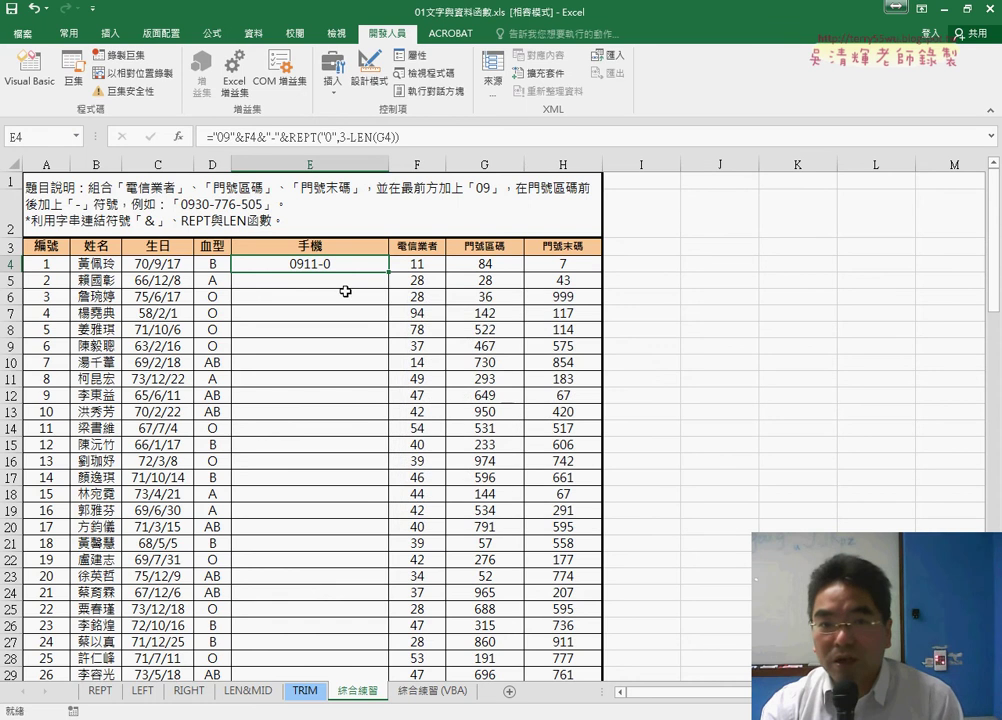
# Append &G4 to E4's formula so the cell displays 0911-084
pyautogui.click(436, 135)
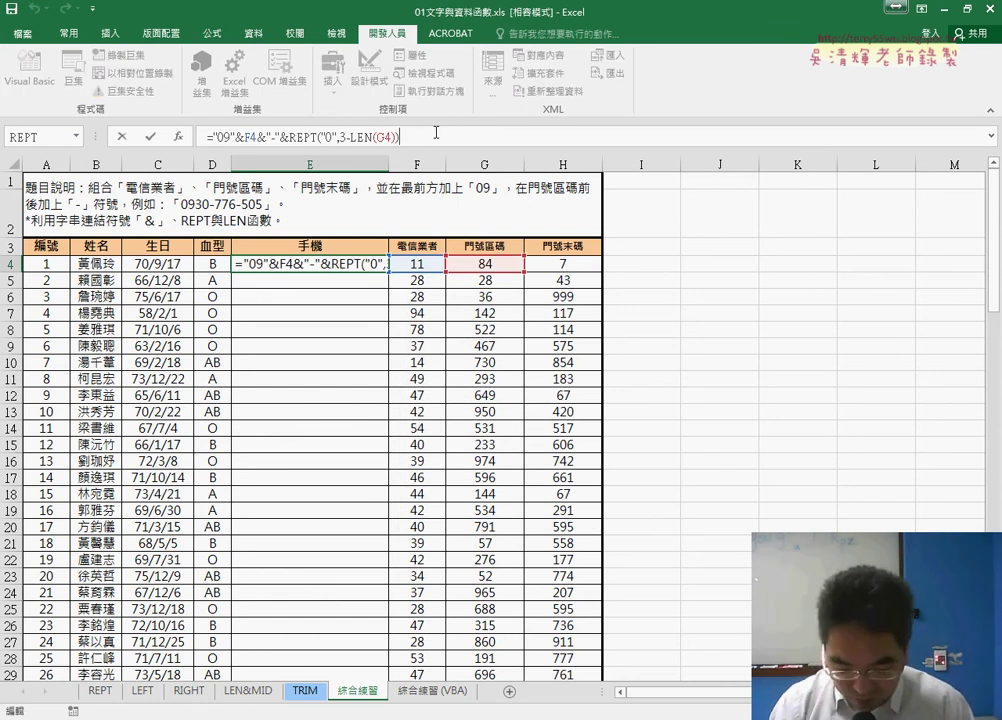
pyautogui.write('&')
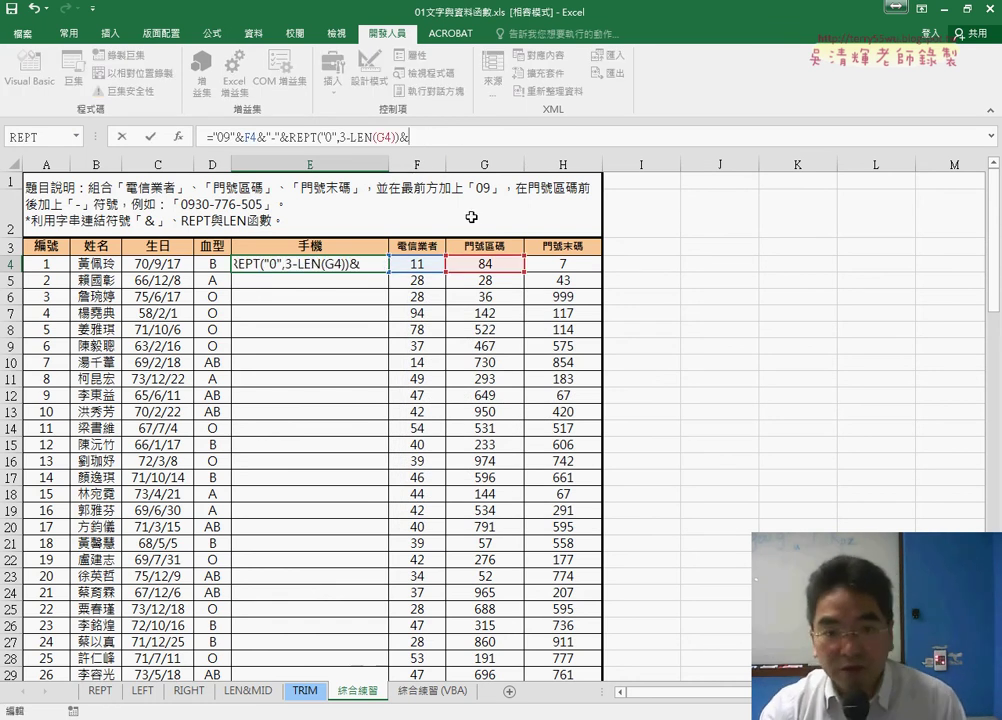
pyautogui.click(490, 265)
pyautogui.click(151, 137)
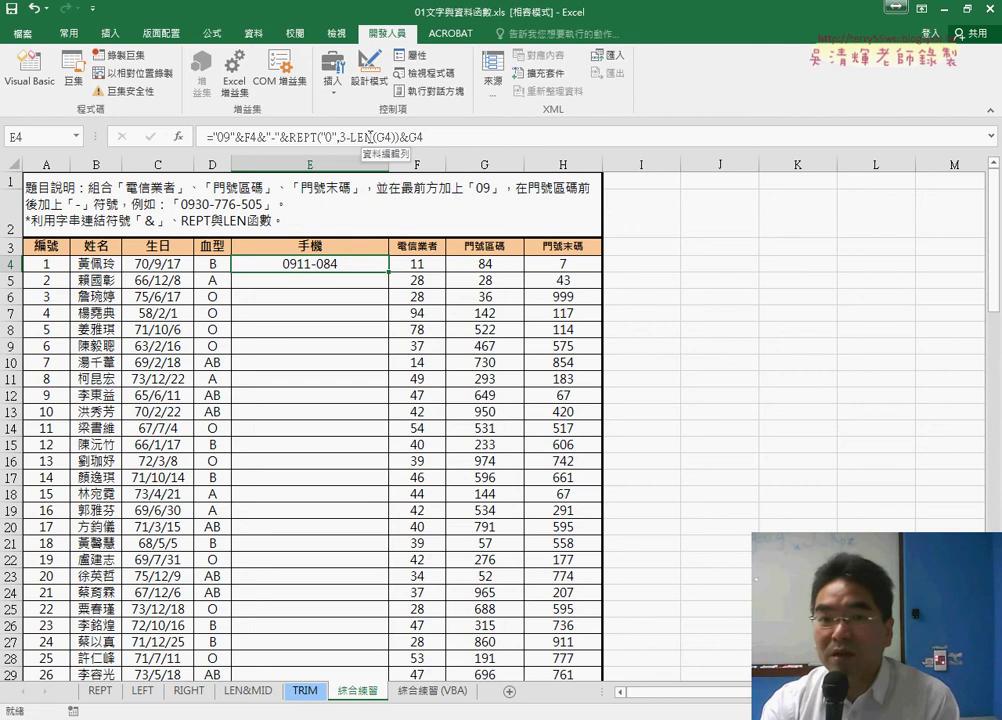
pyautogui.moveTo(429, 137); pyautogui.dragTo(334, 137)
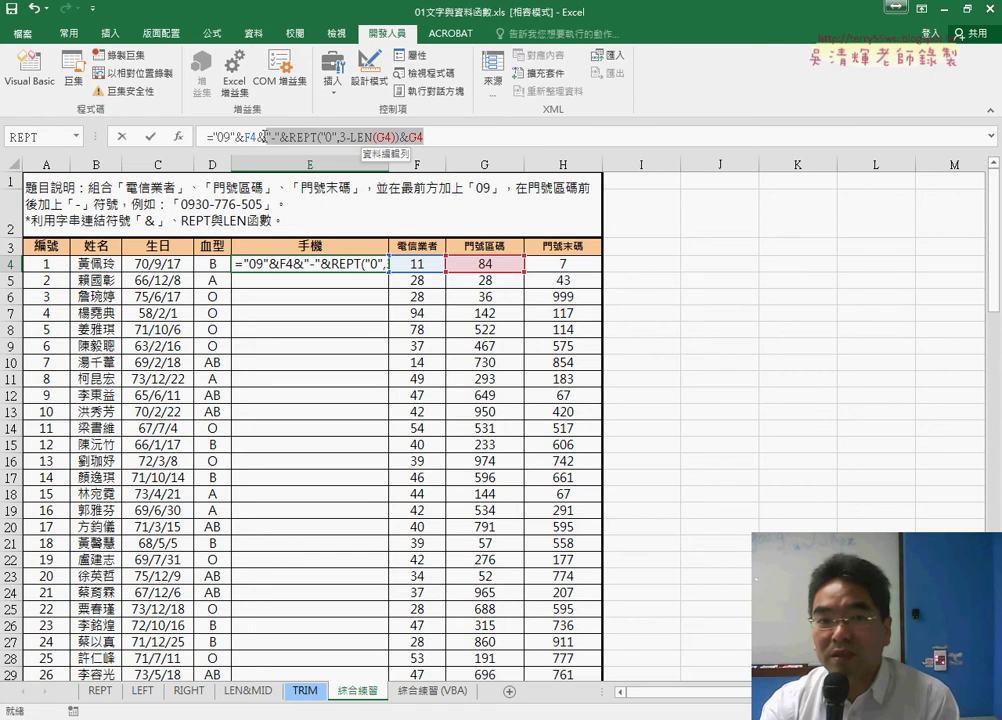
pyautogui.click(258, 137)
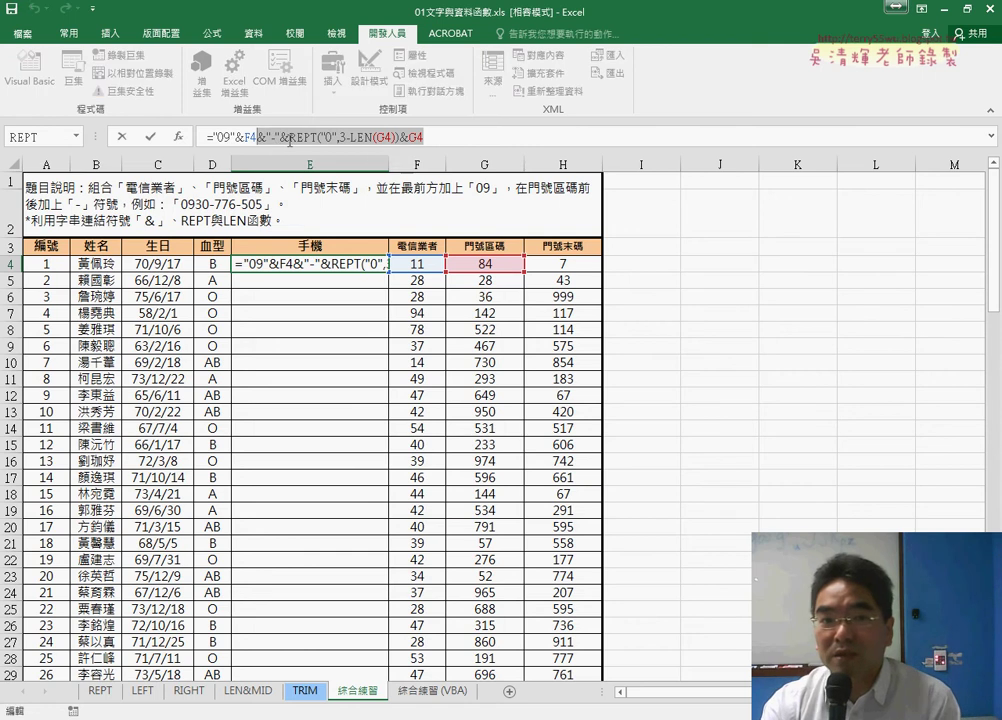
pyautogui.moveTo(290, 140); pyautogui.dragTo(405, 140)
pyautogui.hotkey('ctrl', 'c')
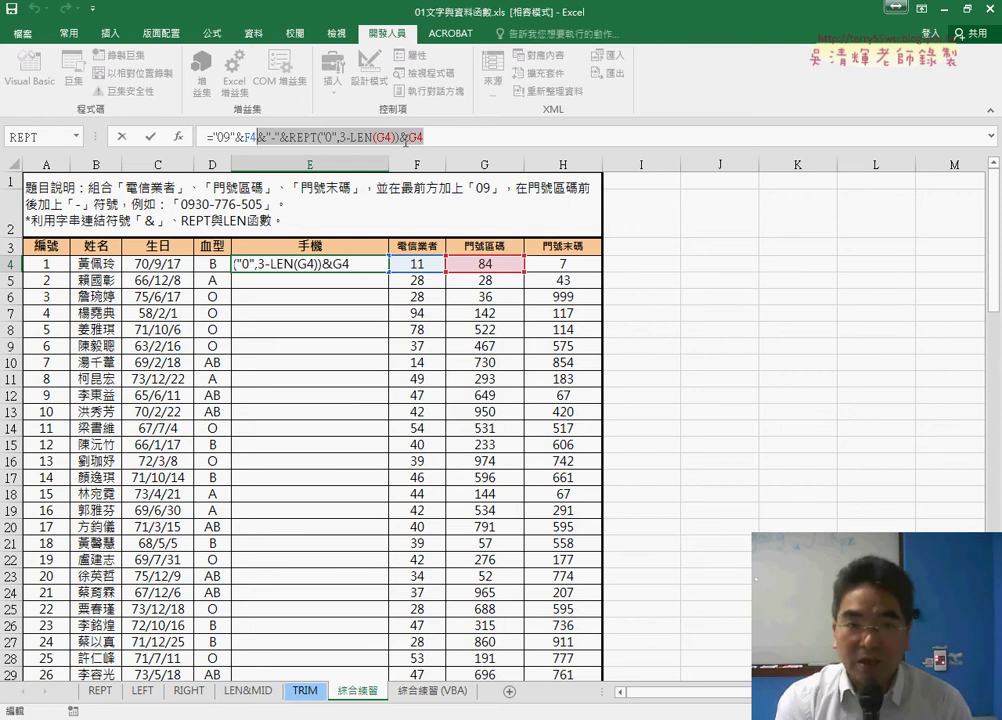
pyautogui.click(446, 140)
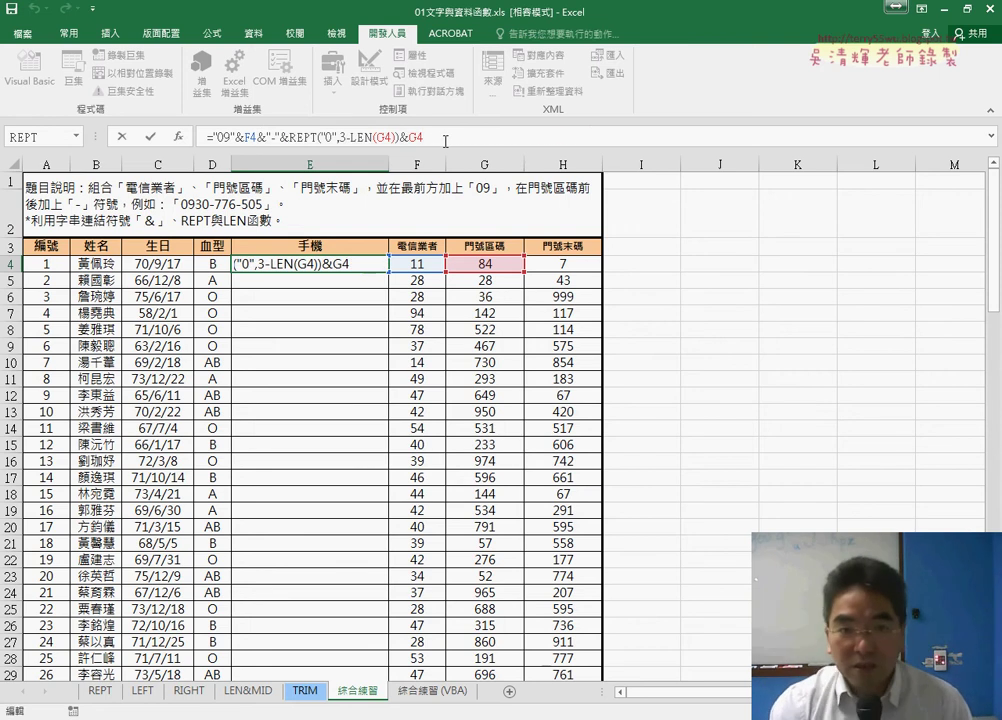
pyautogui.hotkey('ctrl', 'v')
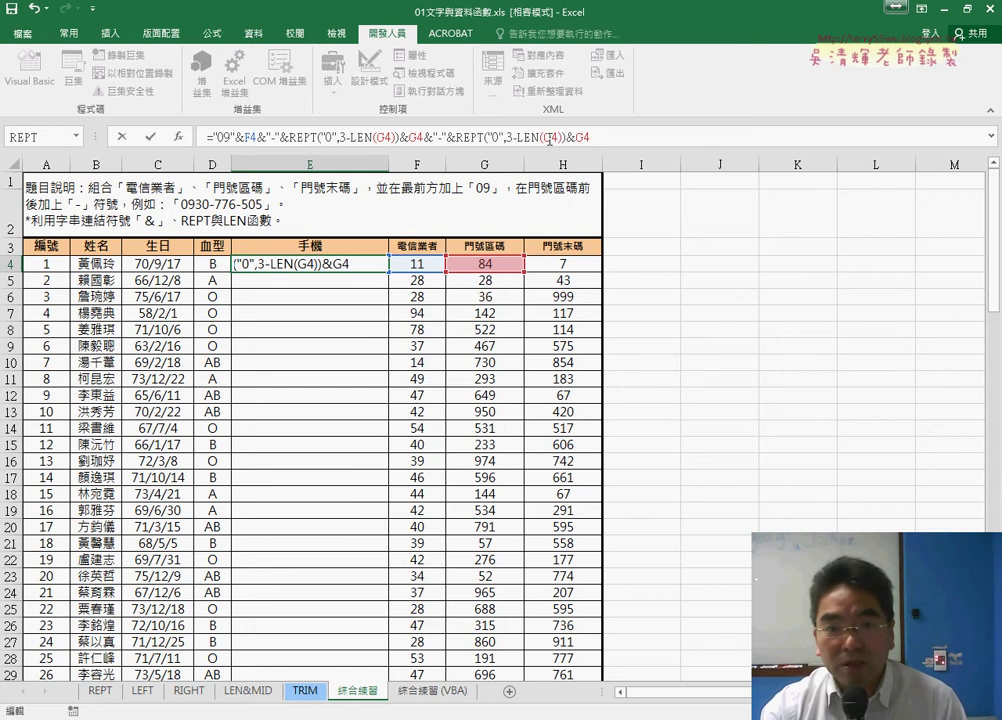
pyautogui.click(563, 264)
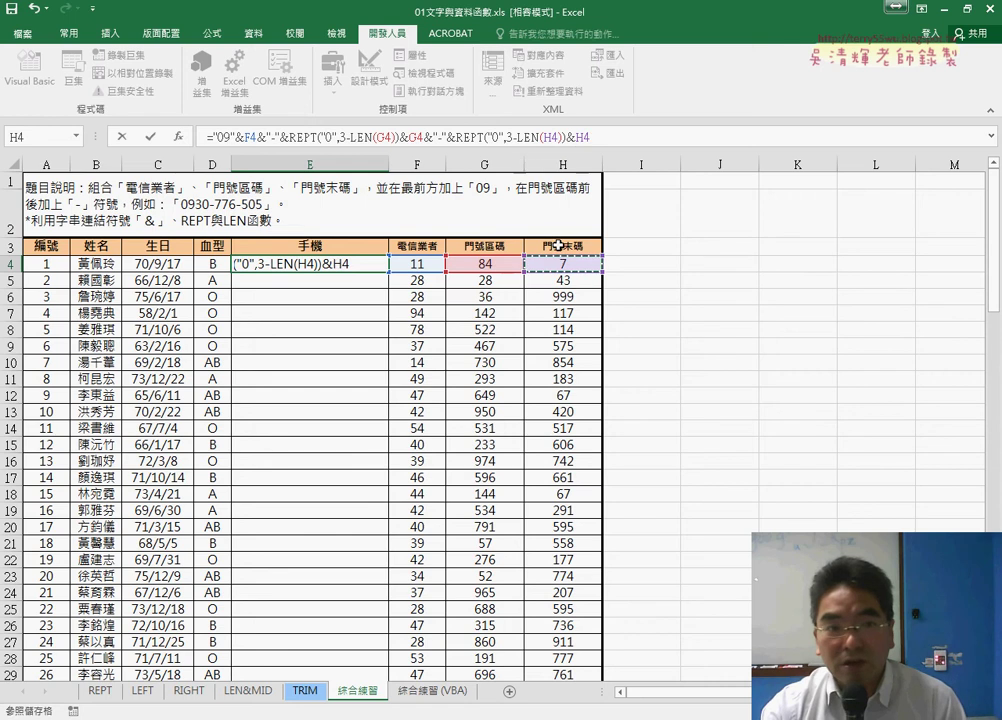
pyautogui.click(152, 138)
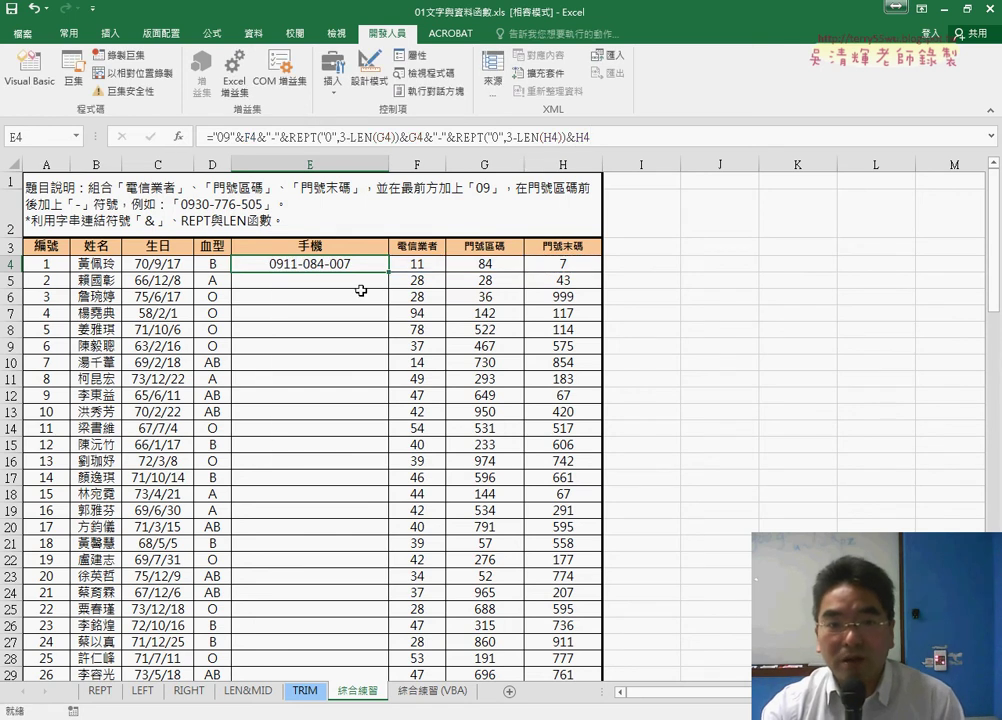
# Fill E4's phone-number formula down column E through row 29
pyautogui.doubleClick(387, 269)
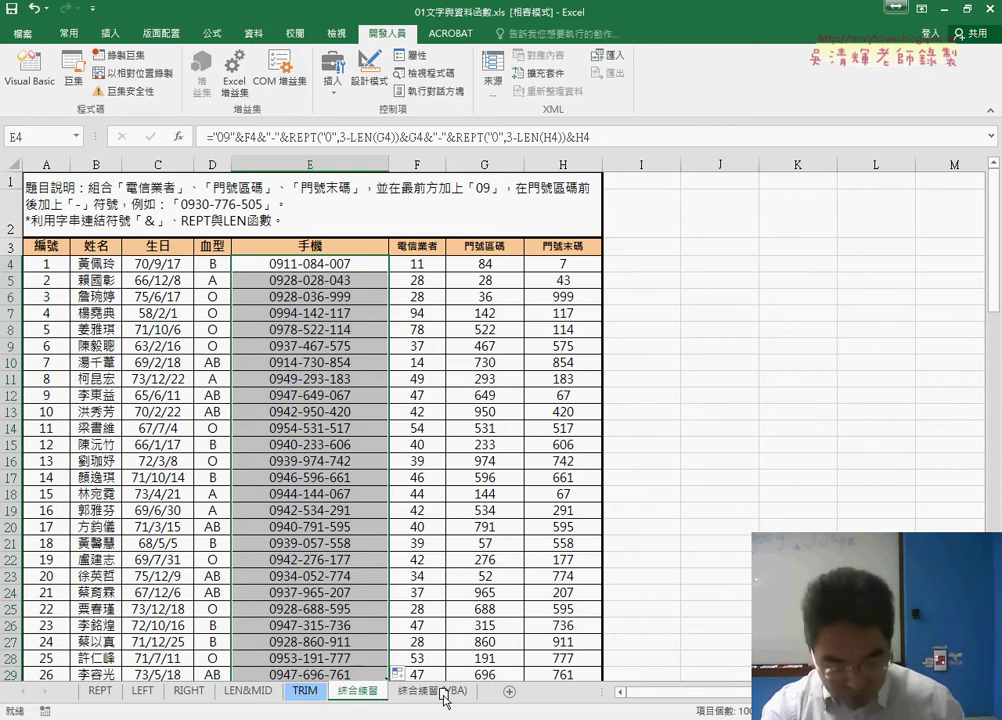
# Duplicate the 綜合練習 sheet and rename the copy 綜合練習 (TEXT)
pyautogui.moveTo(444, 698); pyautogui.dragTo(444, 700)
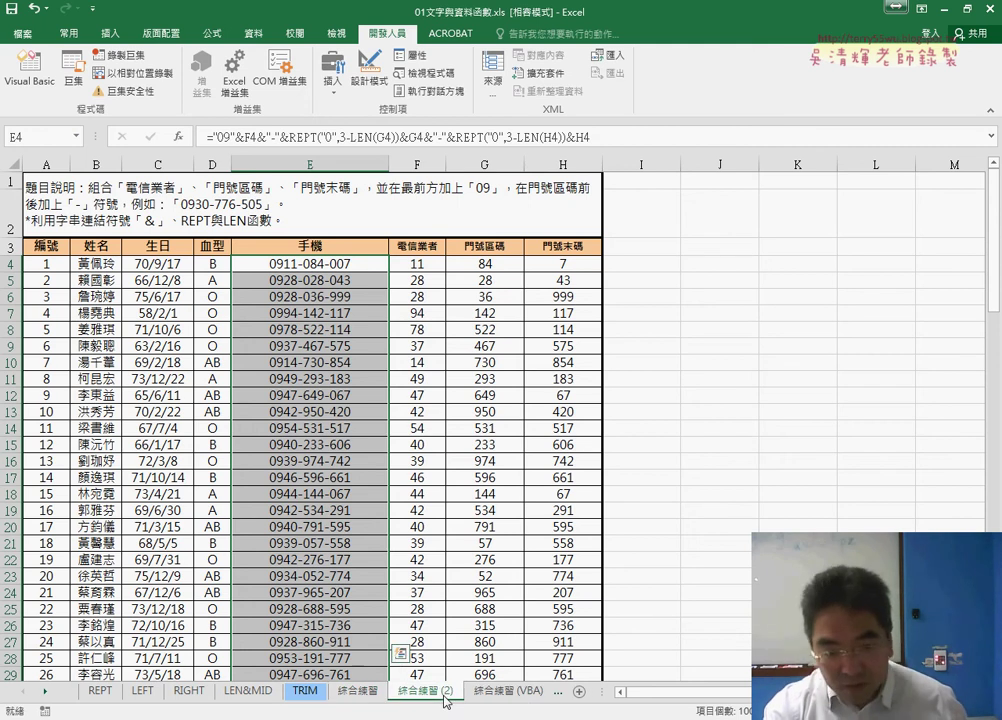
pyautogui.click(361, 698)
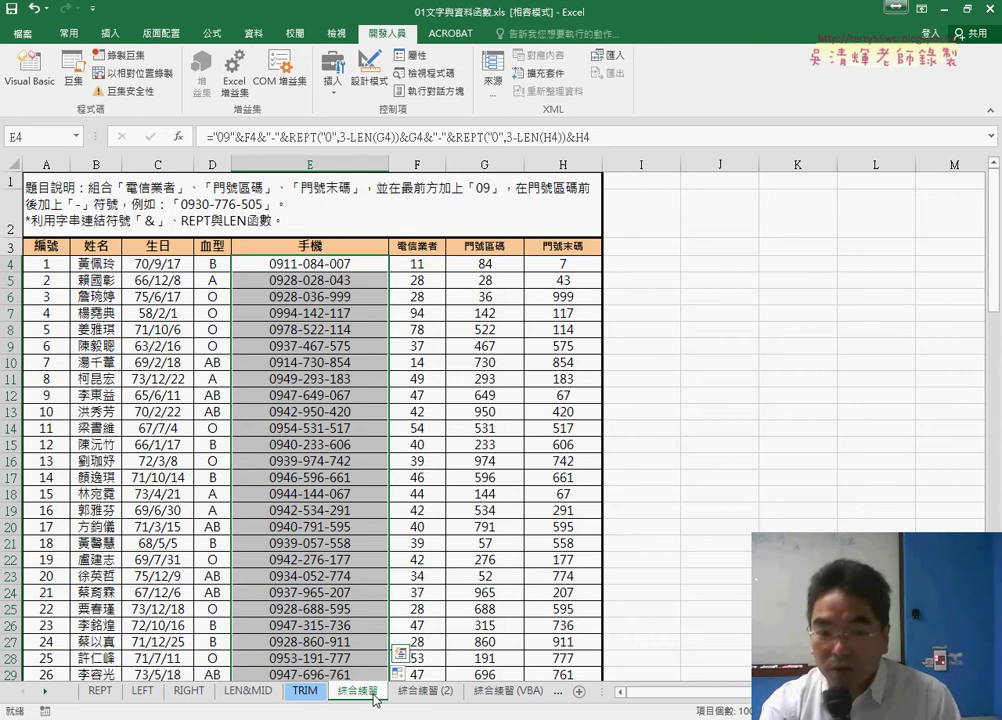
pyautogui.click(437, 698)
pyautogui.doubleClick(440, 697)
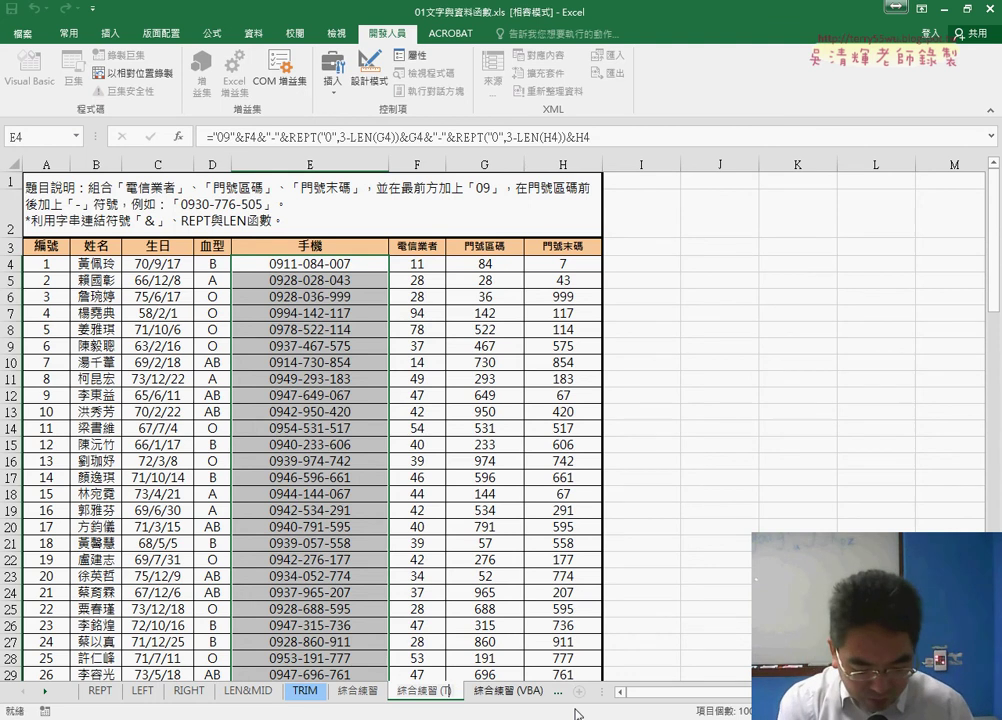
pyautogui.write('EXT)')
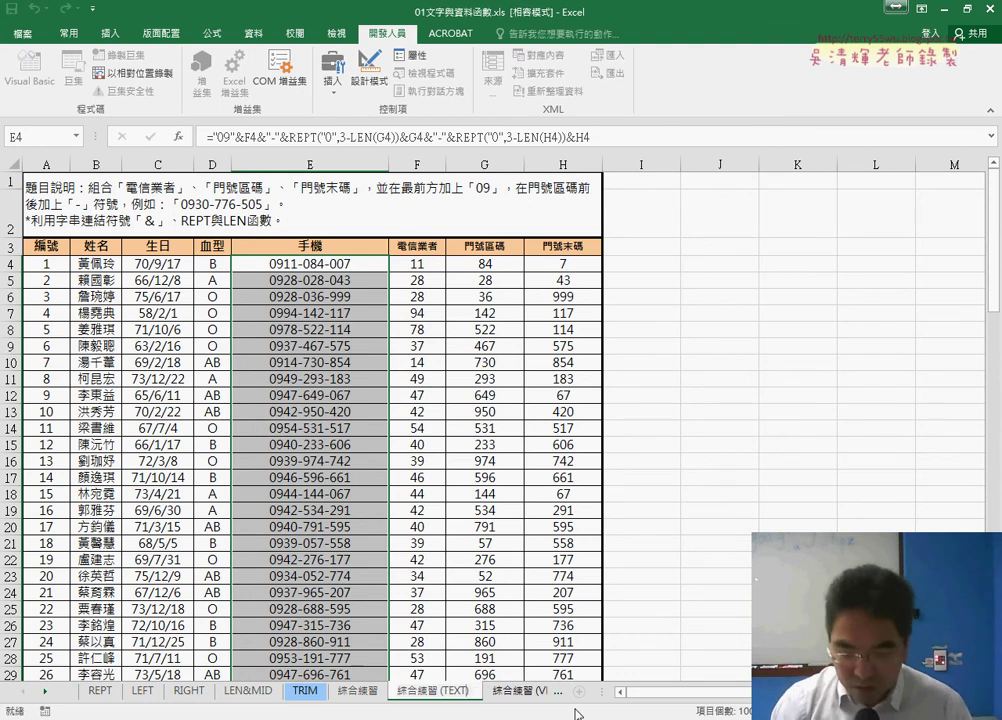
pyautogui.press('Return')
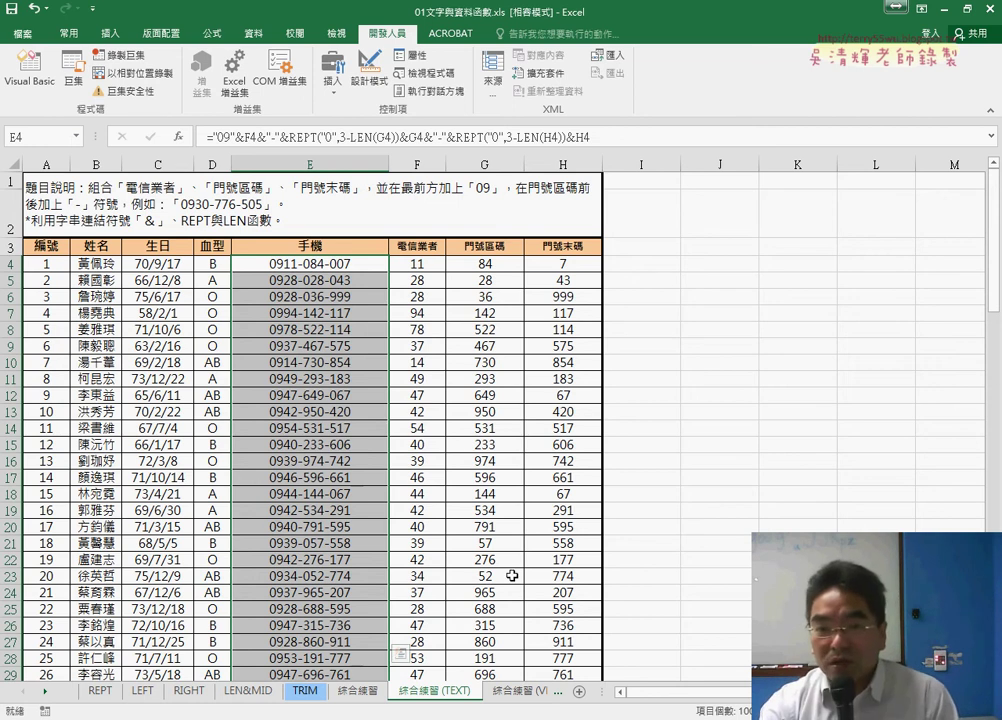
pyautogui.click(662, 248)
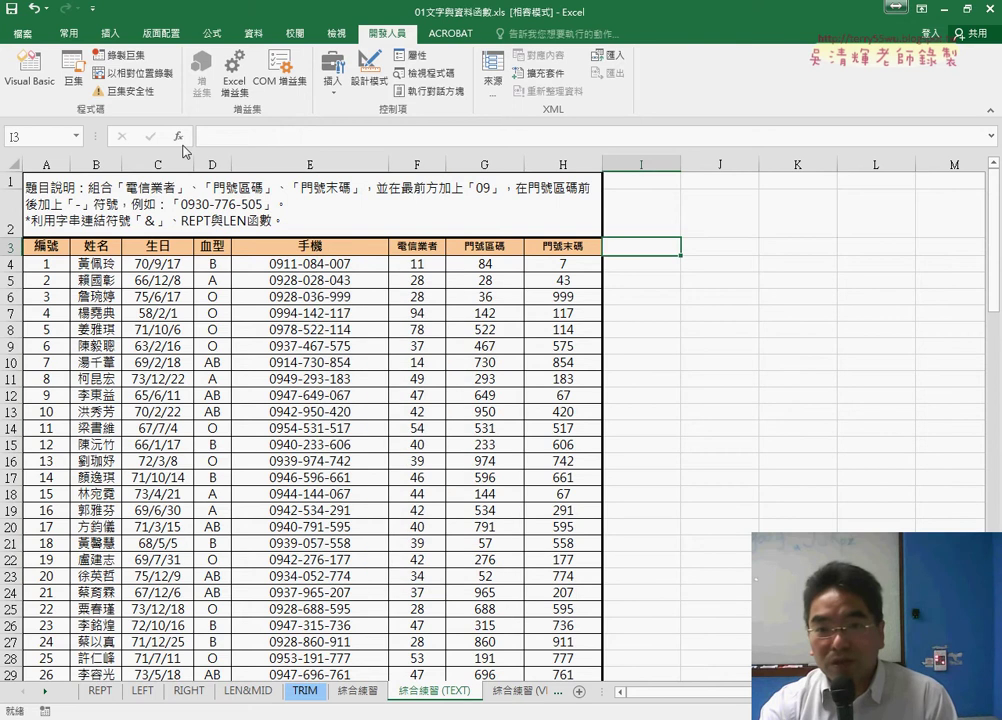
pyautogui.click(178, 136)
pyautogui.click(602, 330)
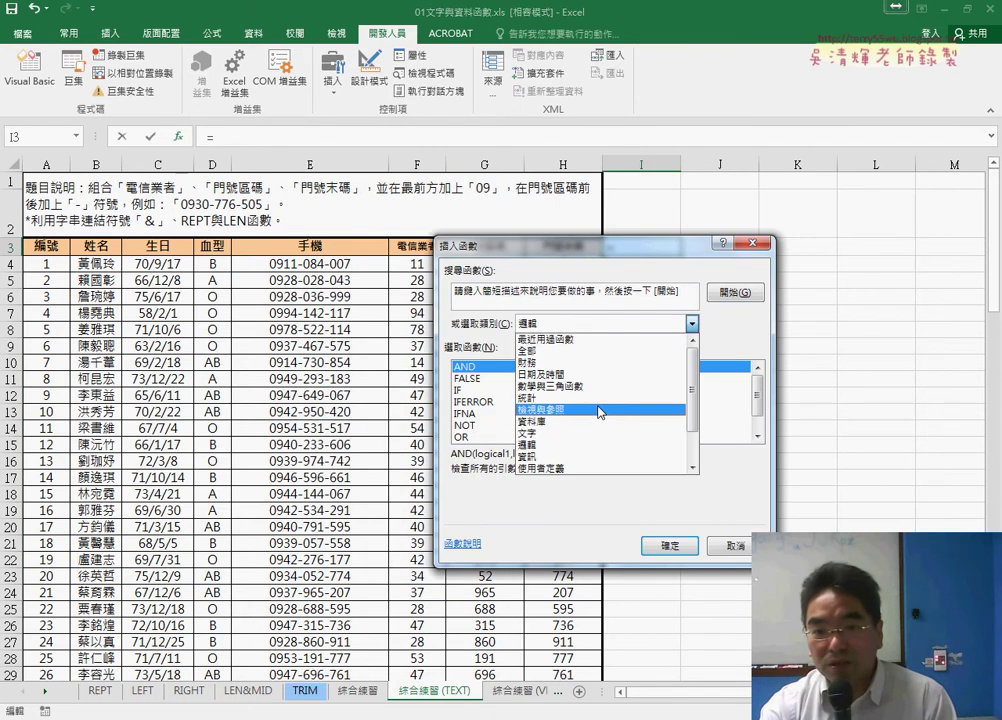
pyautogui.click(598, 435)
pyautogui.moveTo(758, 384); pyautogui.dragTo(759, 426)
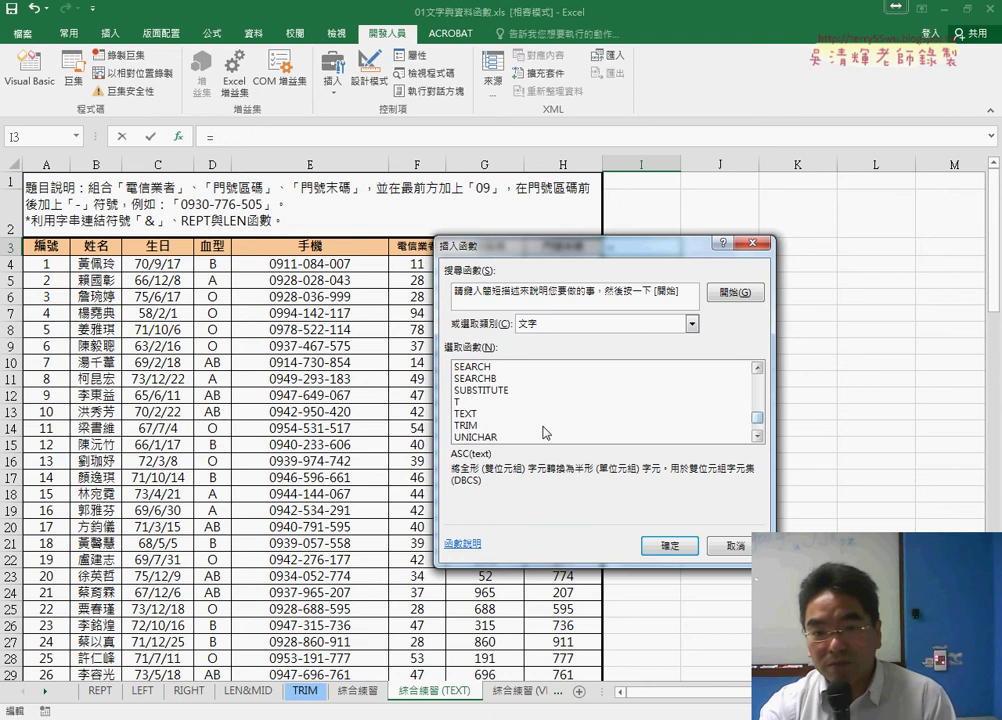
pyautogui.click(510, 414)
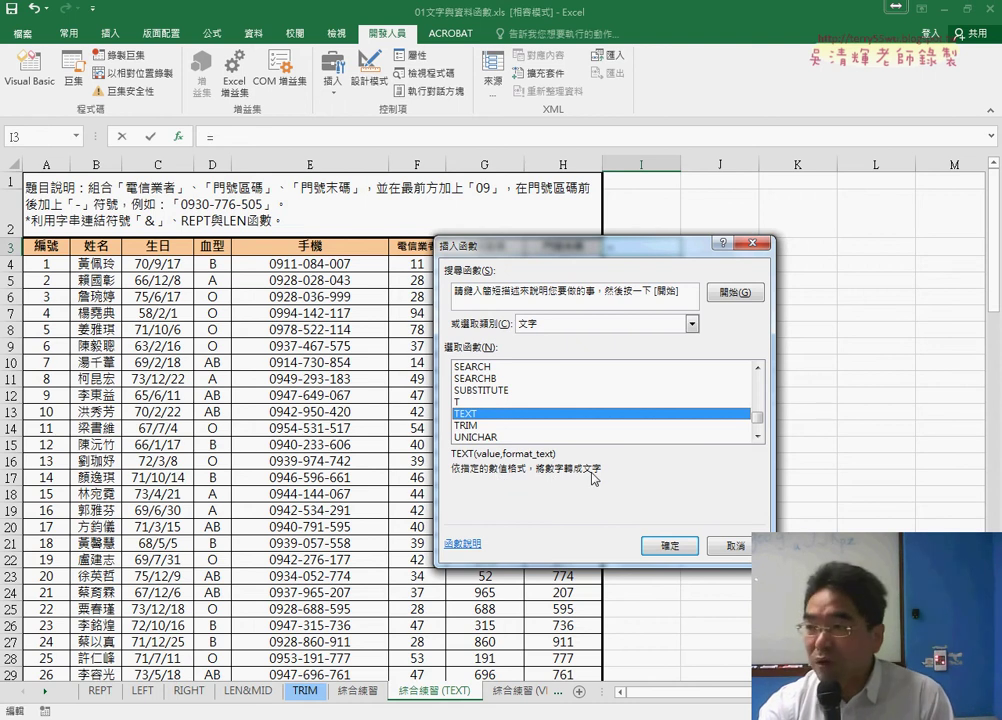
pyautogui.moveTo(624, 262); pyautogui.dragTo(672, 342)
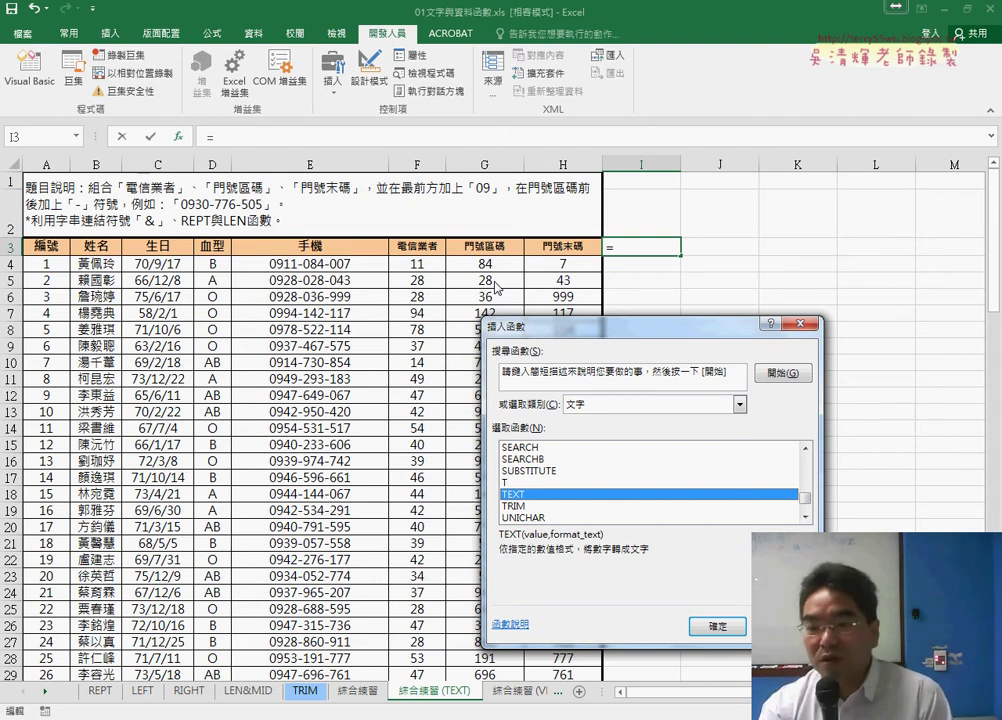
pyautogui.press('Escape')
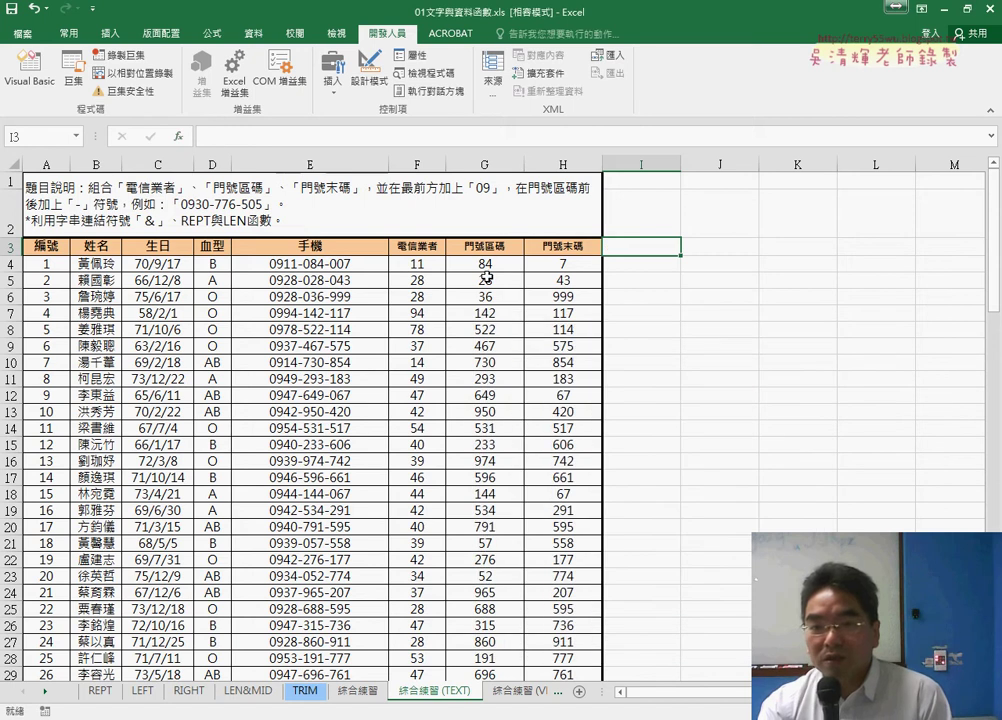
# Give G4:H4 the custom number format 000 so they show 084 and 007
pyautogui.click(485, 265)
pyautogui.moveTo(485, 265); pyautogui.dragTo(561, 265)
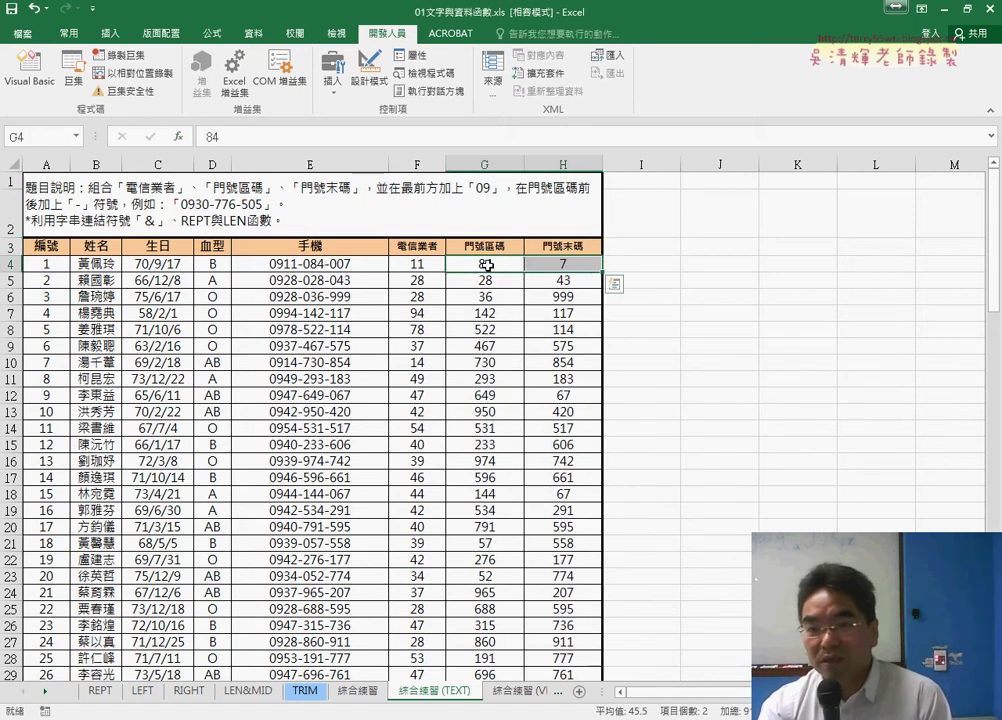
pyautogui.moveTo(487, 265); pyautogui.dragTo(576, 264)
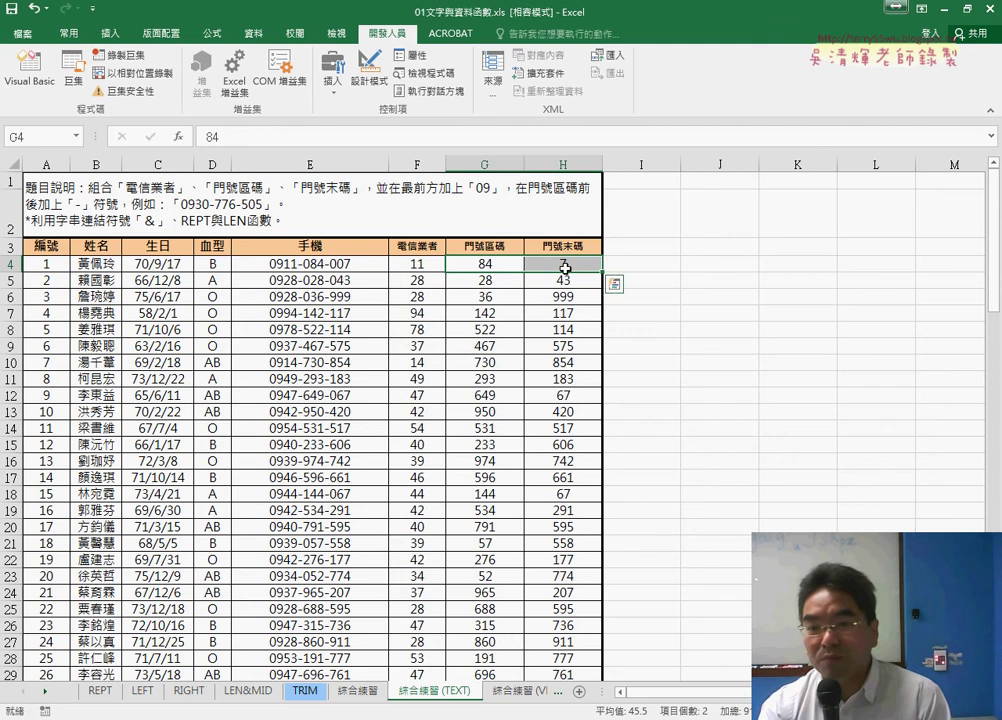
pyautogui.rightClick(569, 265)
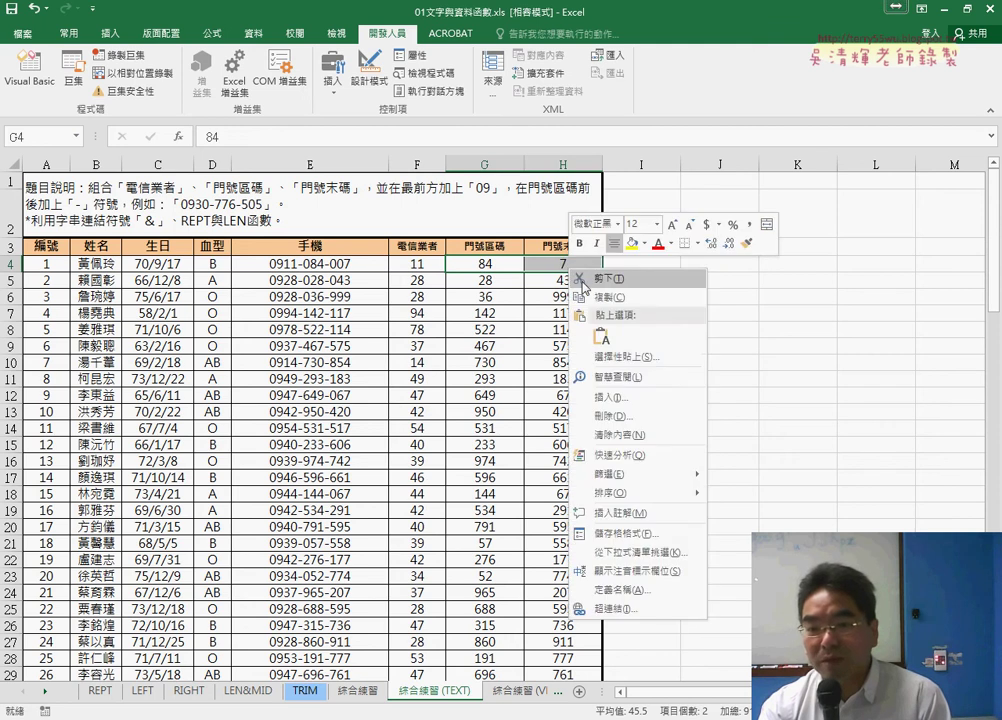
pyautogui.click(637, 541)
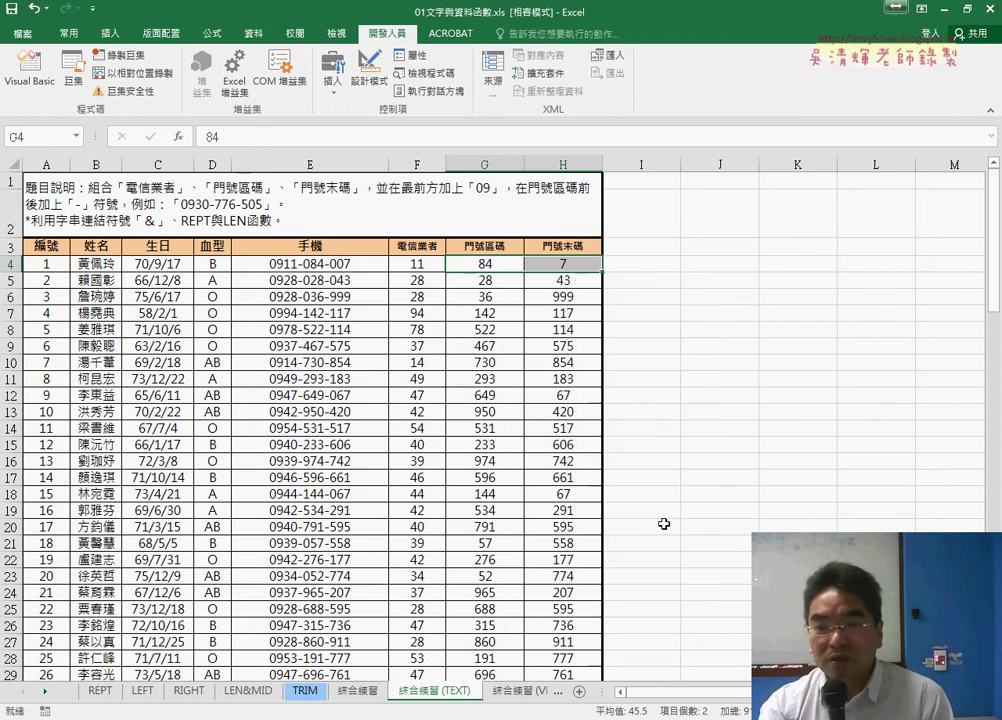
pyautogui.moveTo(610, 322); pyautogui.dragTo(812, 213)
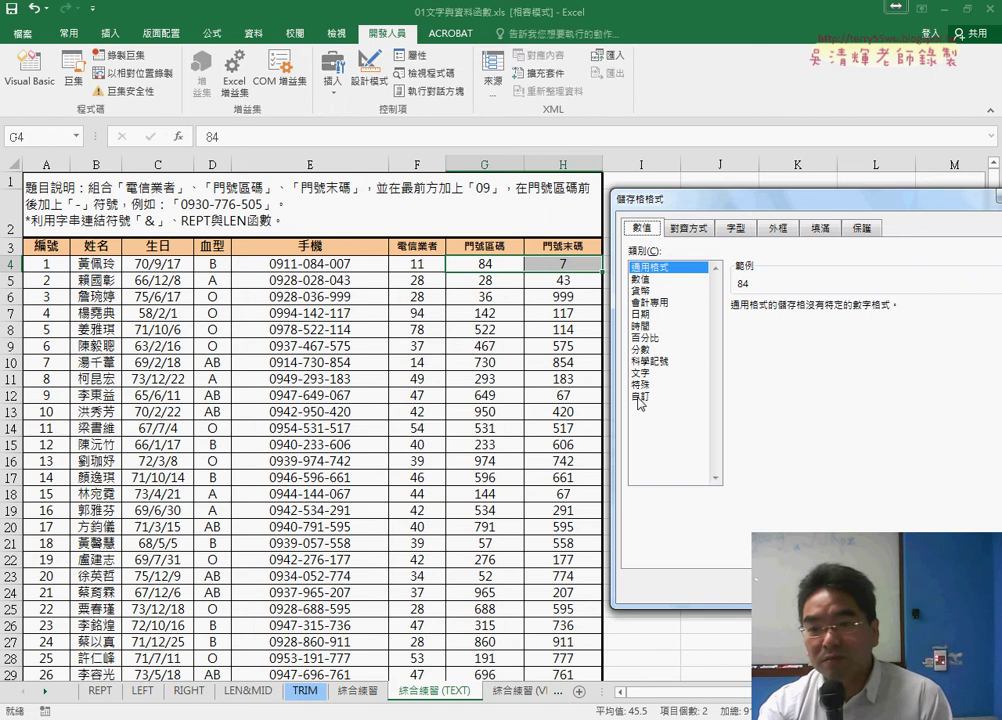
pyautogui.click(640, 397)
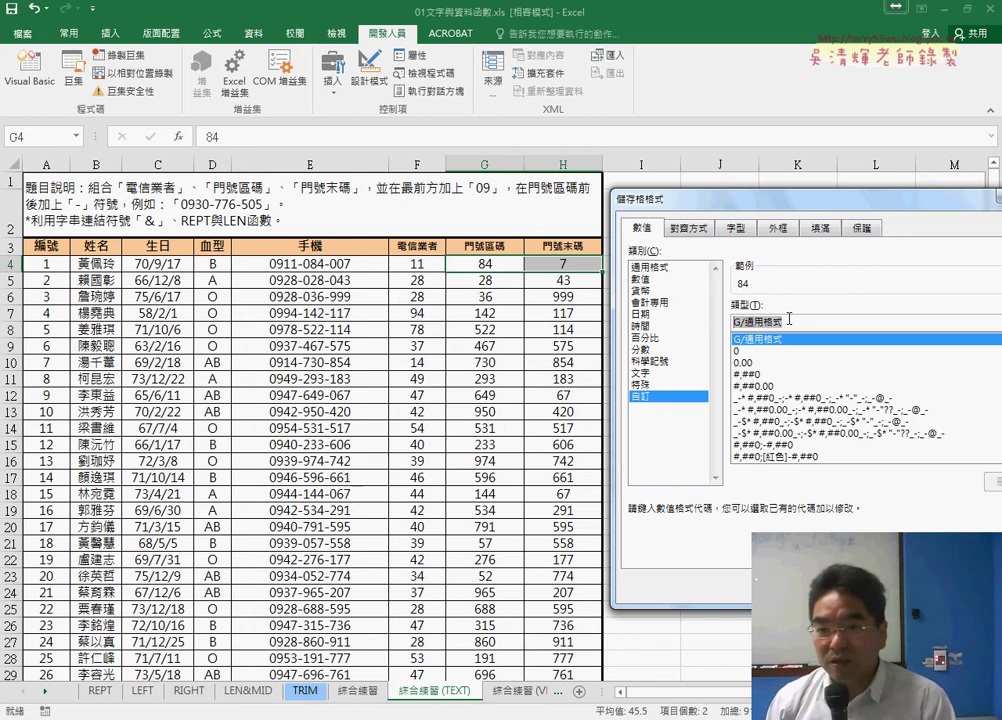
pyautogui.write('000')
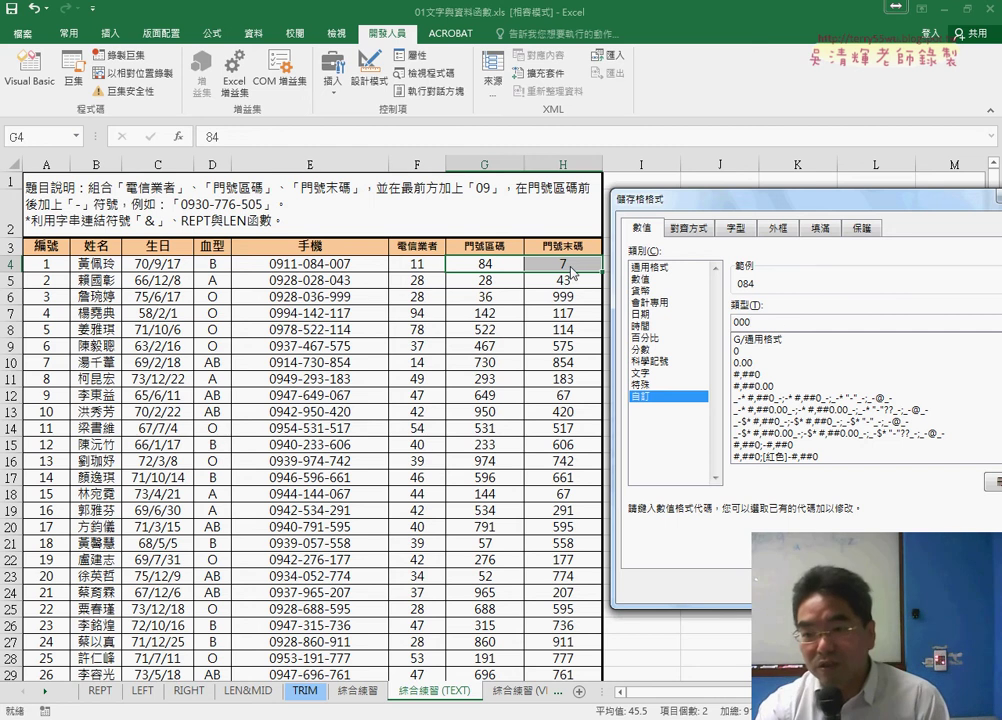
pyautogui.press('Return')
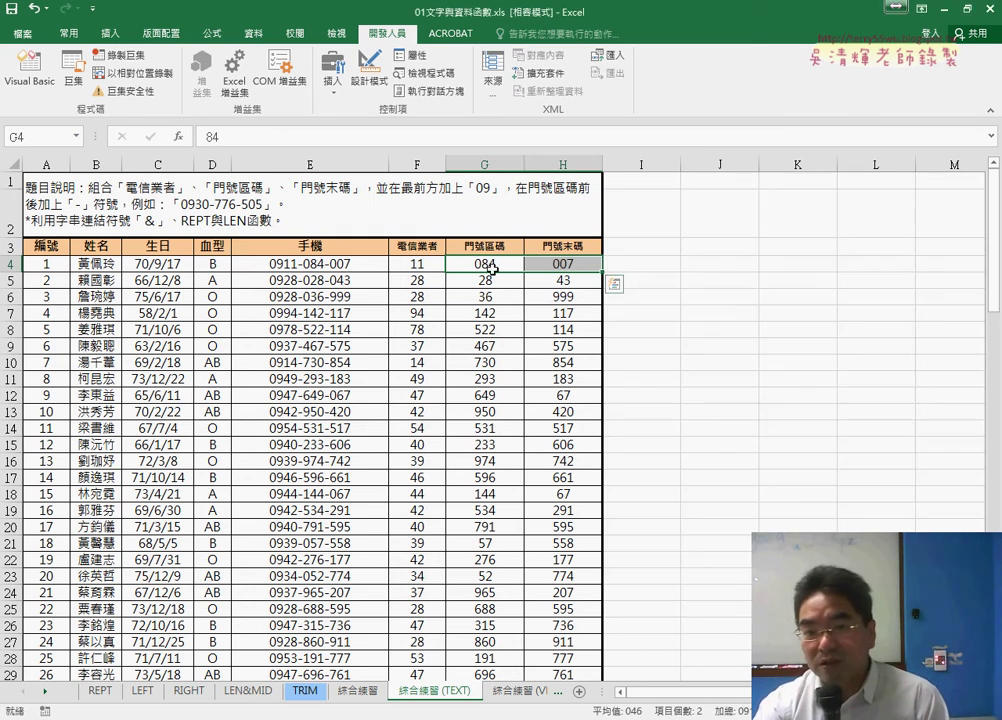
pyautogui.click(563, 268)
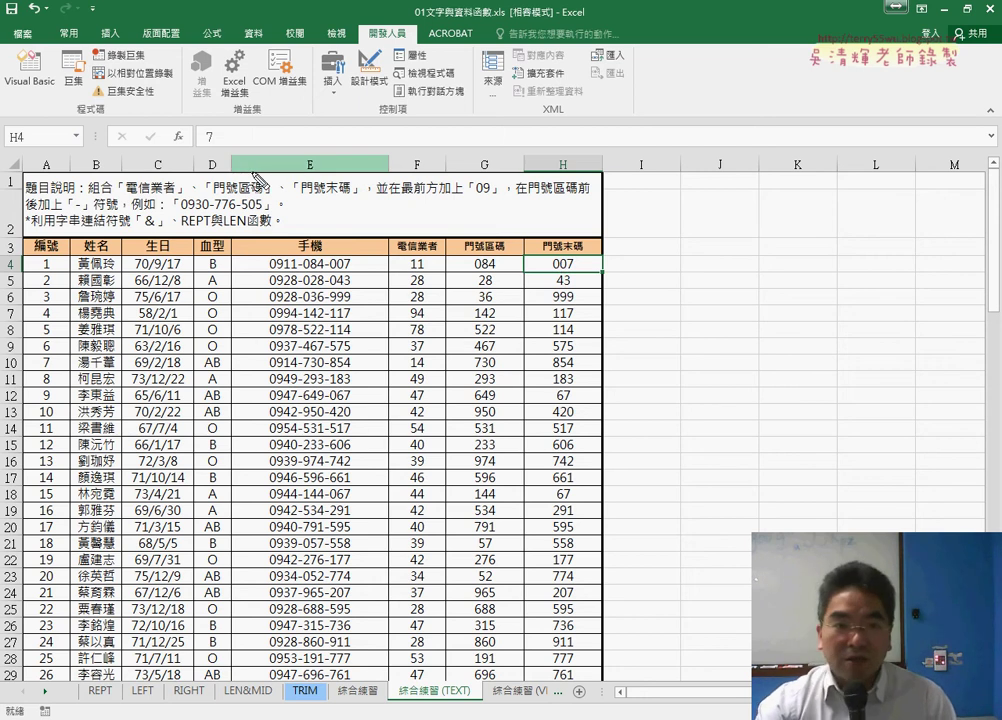
pyautogui.moveTo(580, 257); pyautogui.dragTo(573, 285)
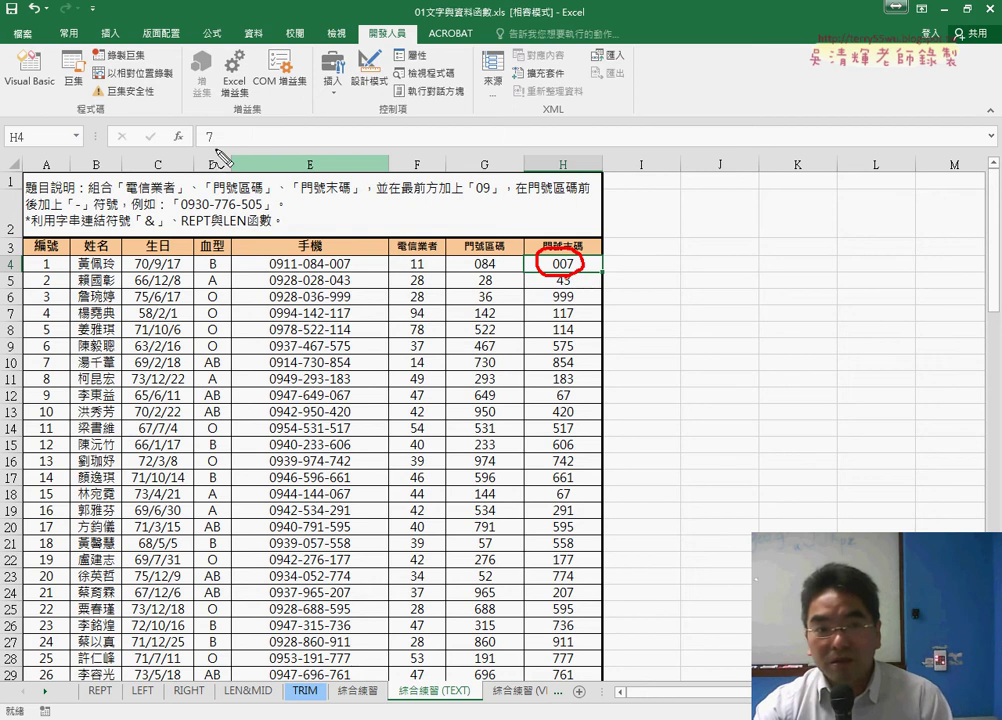
pyautogui.moveTo(228, 126); pyautogui.dragTo(220, 152)
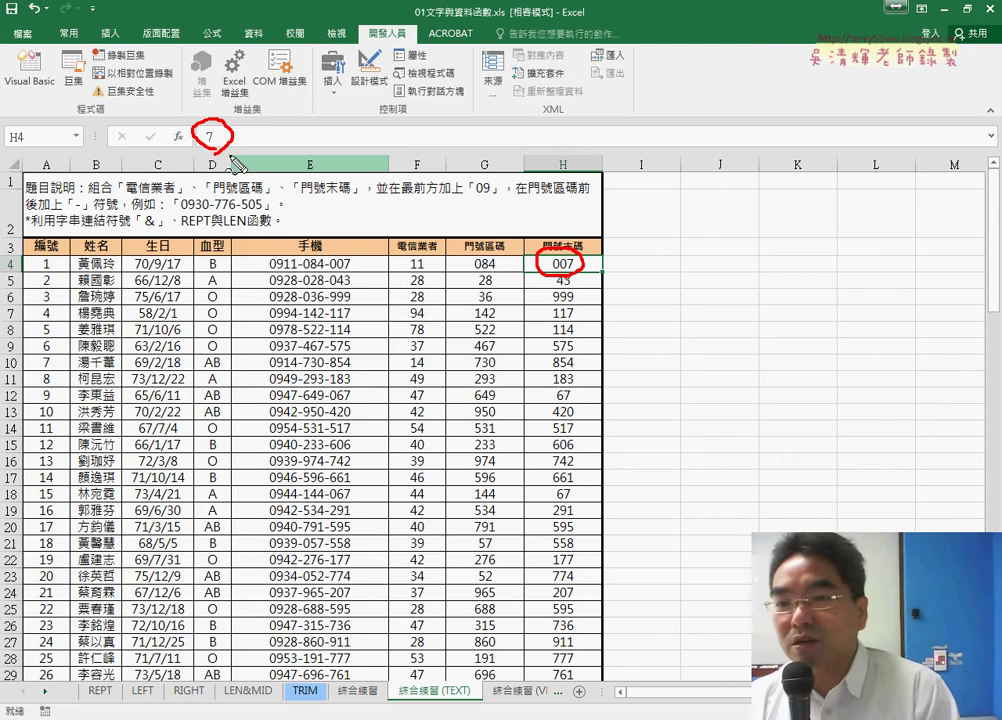
pyautogui.moveTo(627, 239)
pyautogui.mouseDown()
pyautogui.moveTo(658, 239)
pyautogui.moveTo(642, 271)
pyautogui.moveTo(666, 262)
pyautogui.moveTo(666, 271)
pyautogui.moveTo(682, 270)
pyautogui.moveTo(668, 271)
pyautogui.moveTo(708, 248)
pyautogui.moveTo(714, 271)
pyautogui.moveTo(631, 287)
pyautogui.mouseUp()
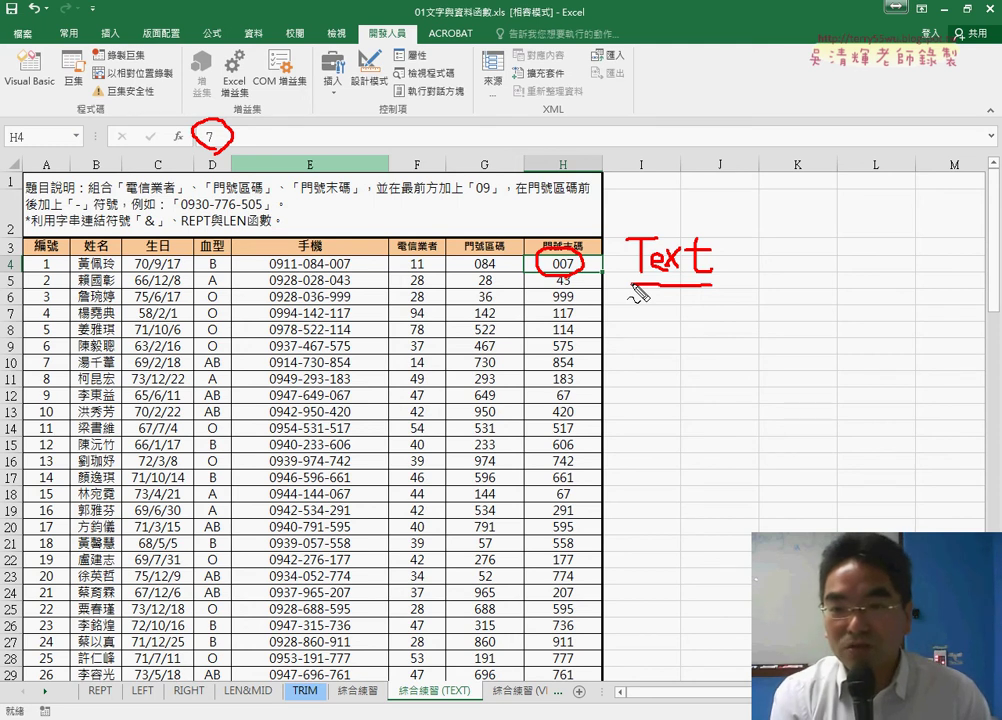
pyautogui.press('Escape')
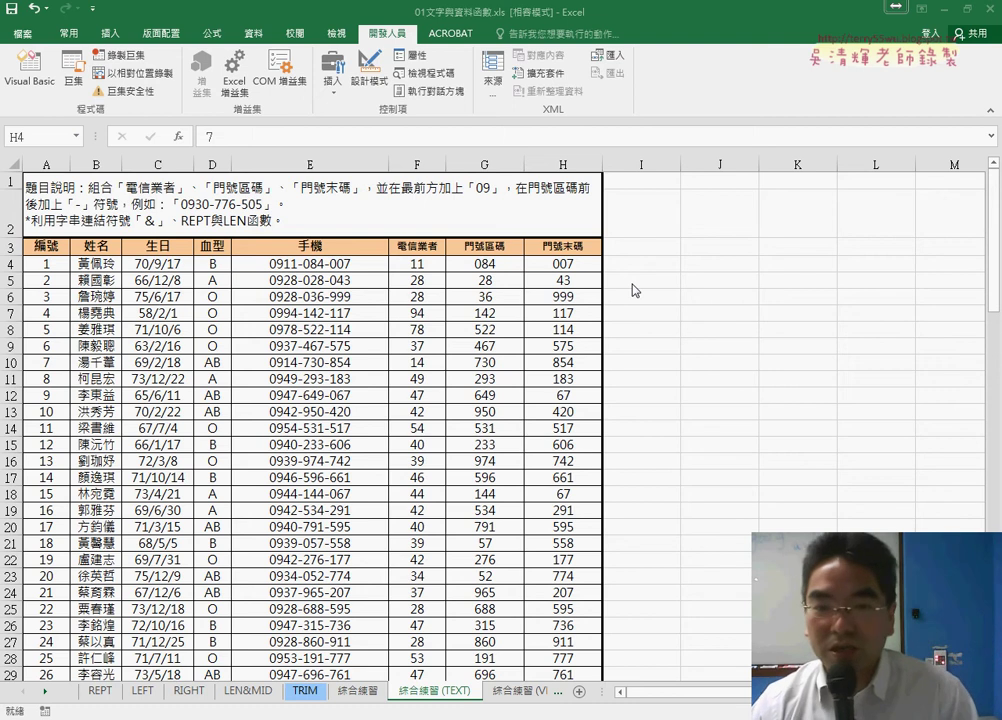
# Delete the REPT…H4 portion from E4's formula, leaving ="09"&F4&"-"&
pyautogui.click(365, 264)
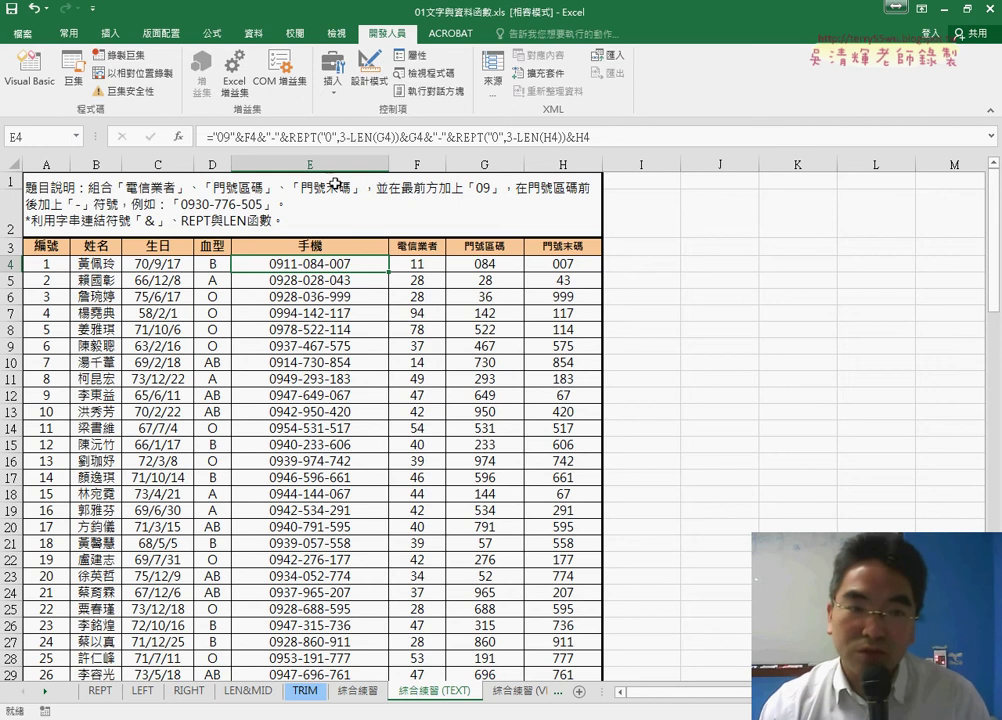
pyautogui.moveTo(283, 137); pyautogui.dragTo(783, 148)
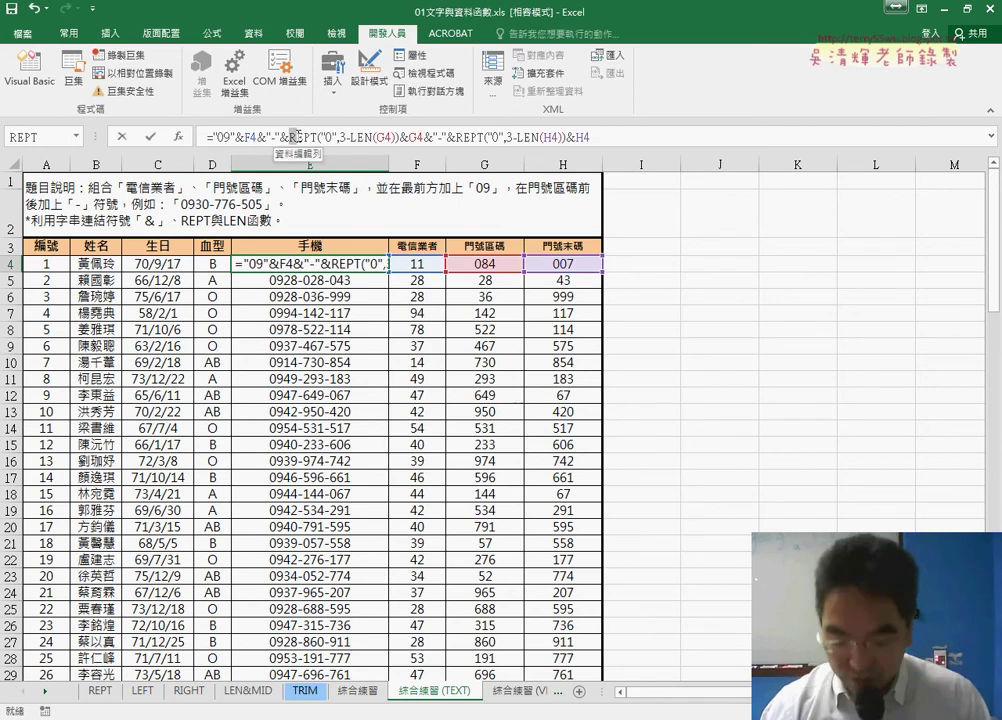
pyautogui.press('Delete')
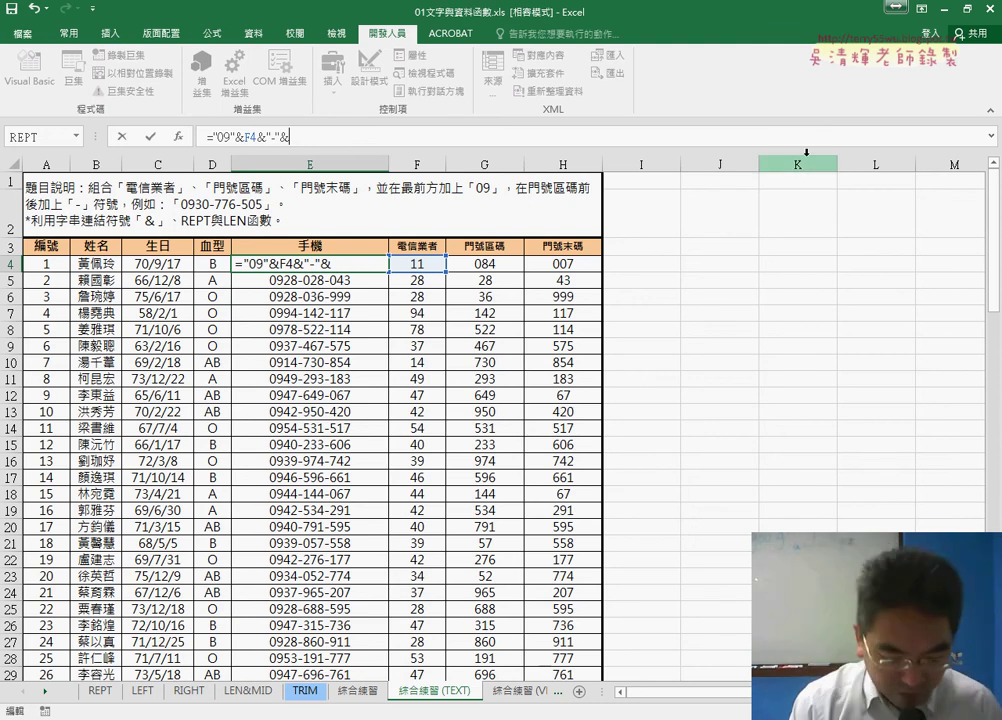
pyautogui.write('tex')
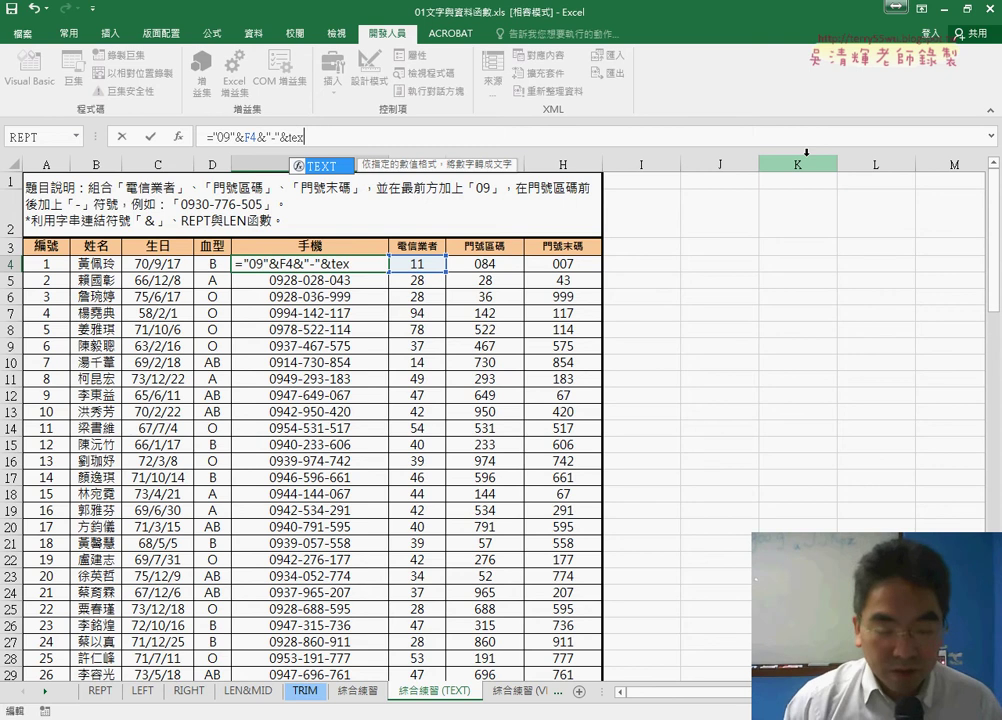
pyautogui.write('t')
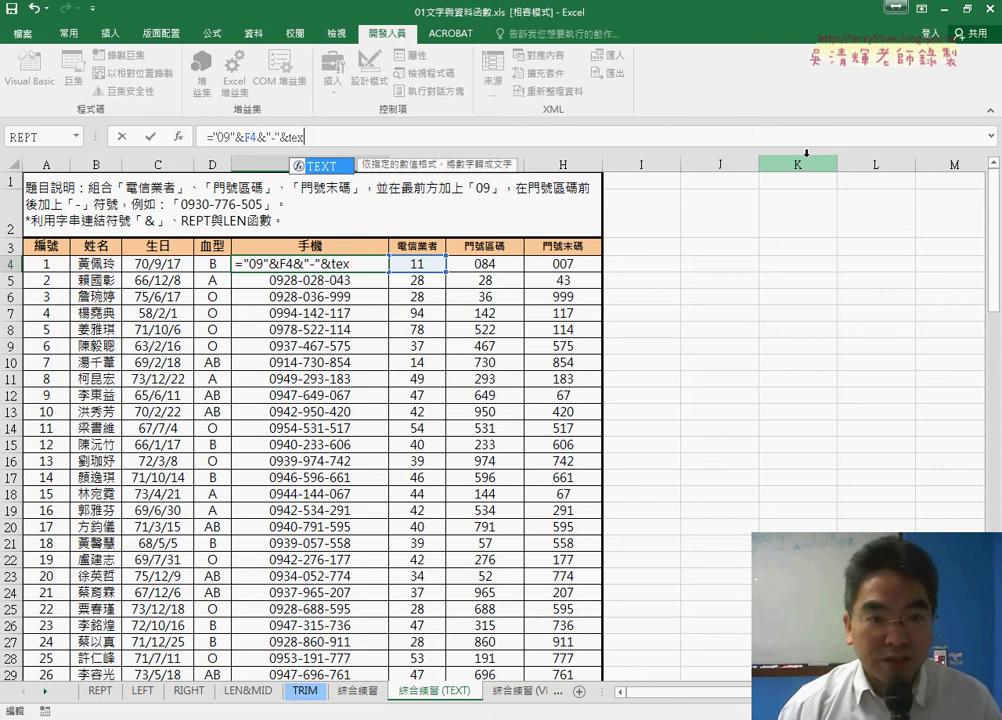
pyautogui.press('BackSpace')
pyautogui.press('BackSpace')
pyautogui.press('BackSpace')
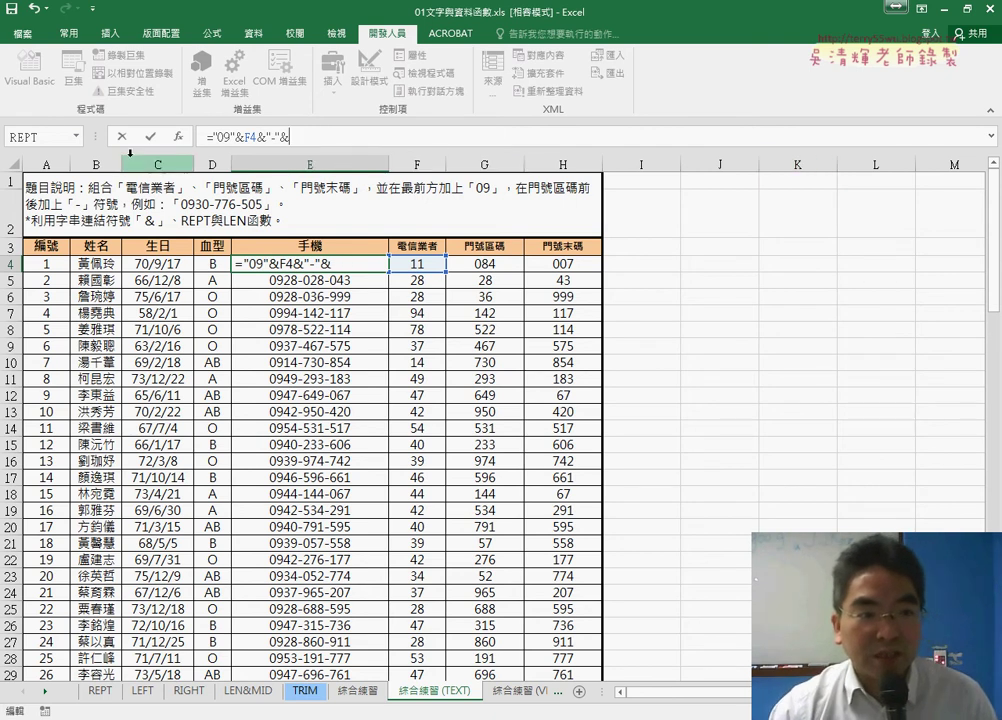
# Insert the TEXT function from the full function list with G4 as its Value
pyautogui.click(75, 136)
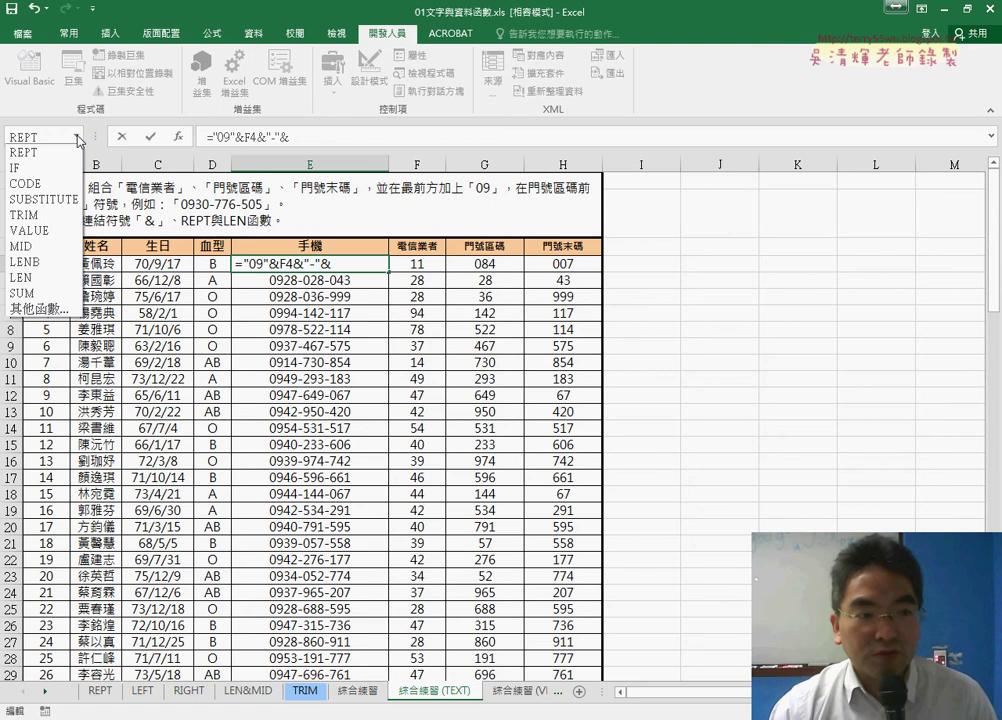
pyautogui.click(42, 309)
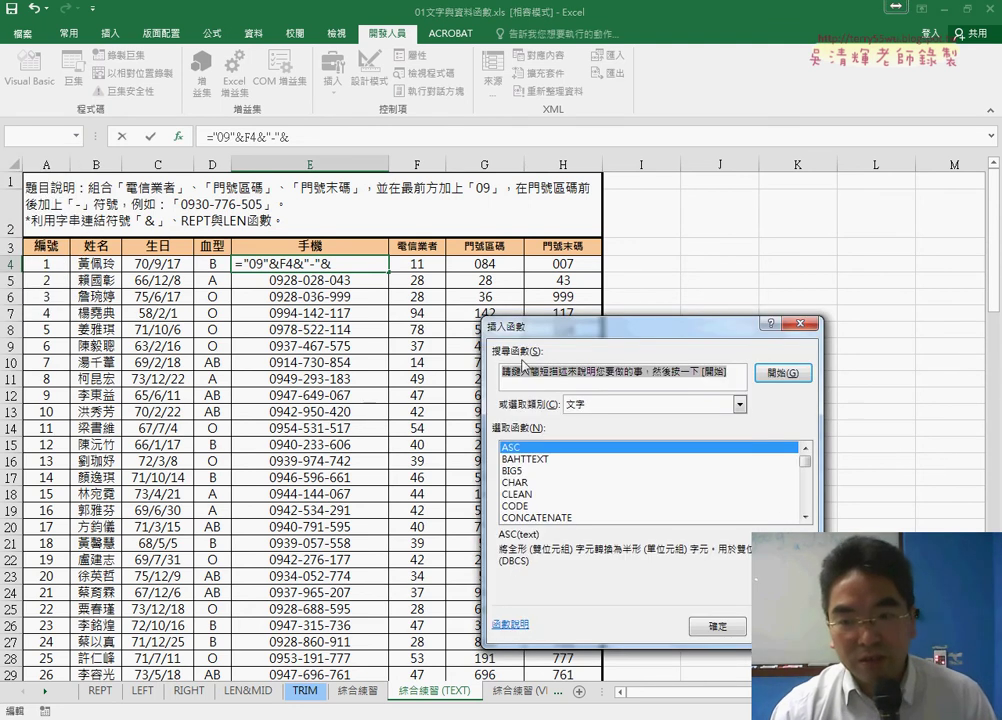
pyautogui.scroll(-5, 813, 476)
pyautogui.scroll(-4, 813, 476)
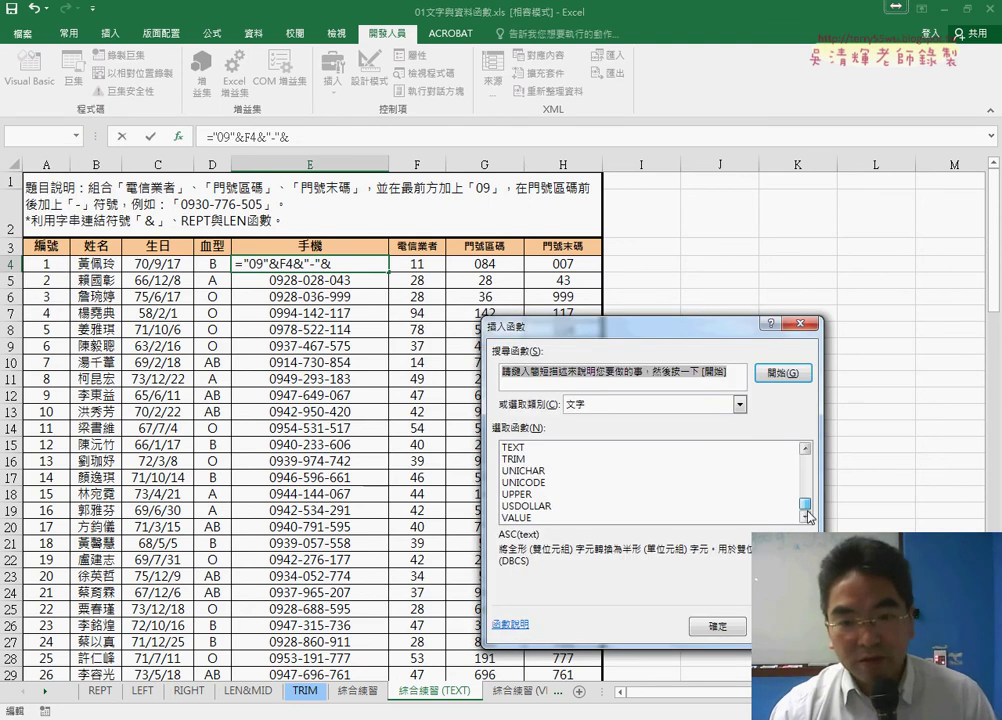
pyautogui.doubleClick(530, 451)
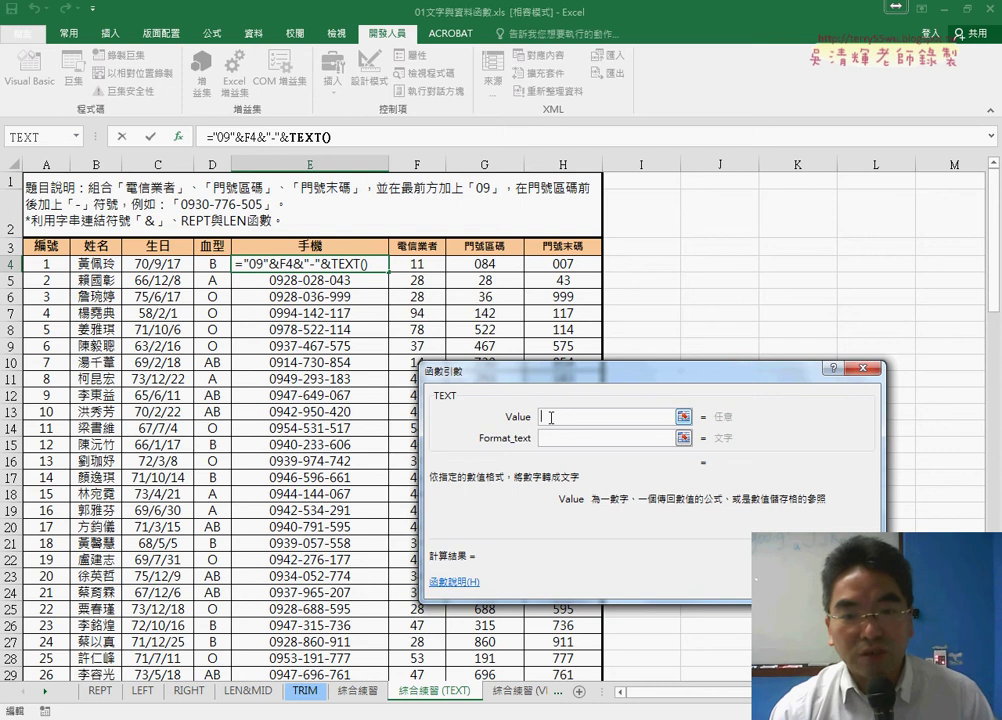
pyautogui.click(494, 265)
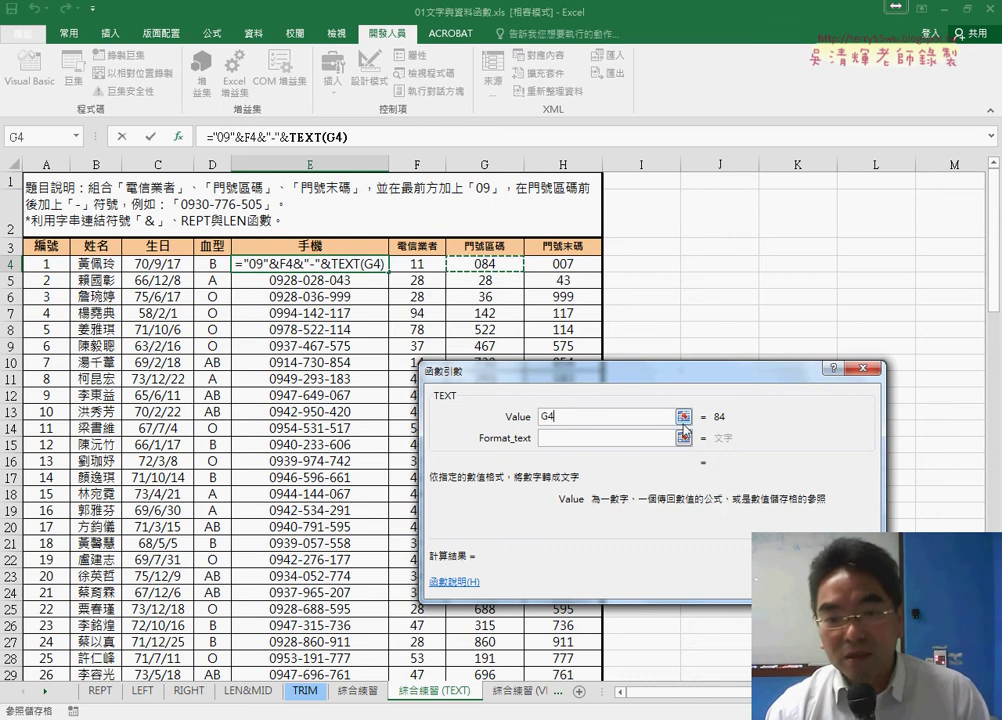
# Set Format_text to "000" and commit, so E4 shows 0911-084
pyautogui.click(589, 438)
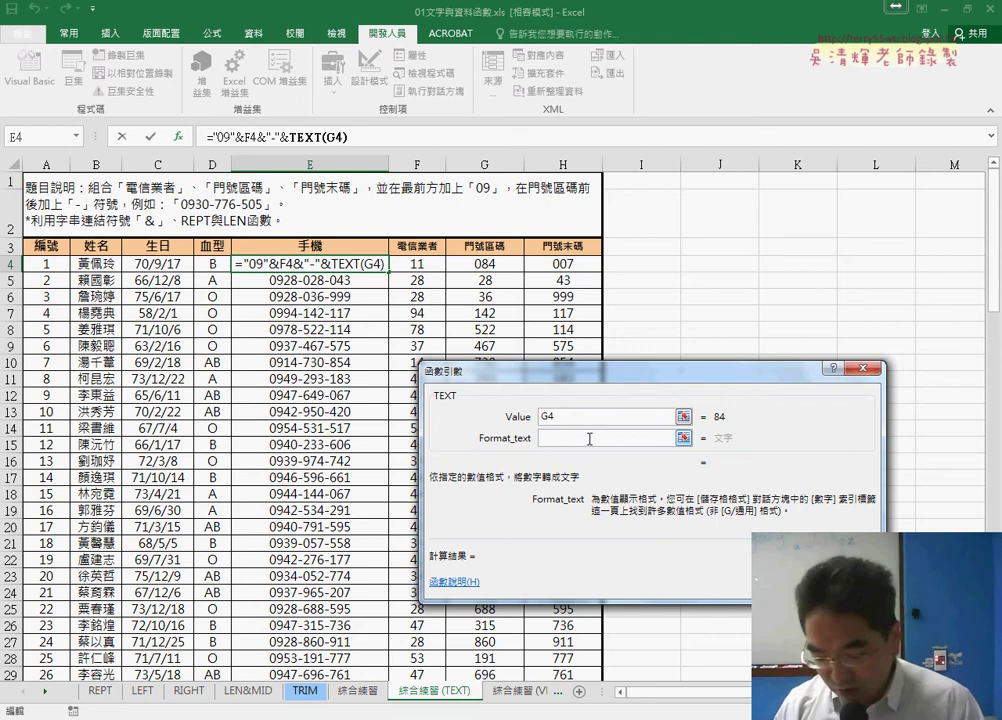
pyautogui.write('00')
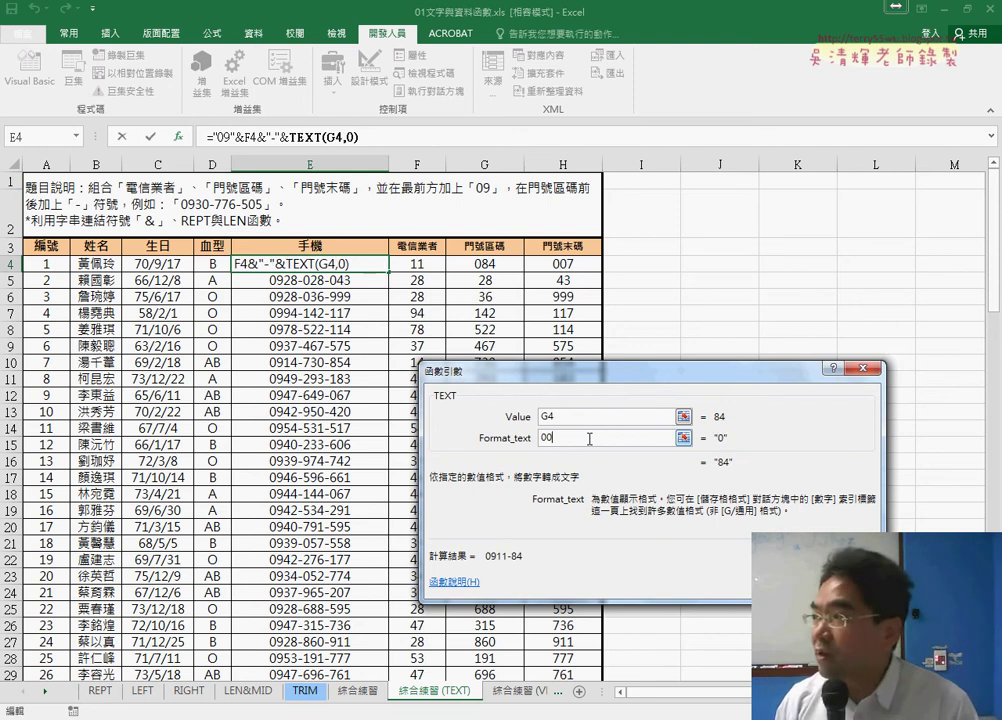
pyautogui.write('0')
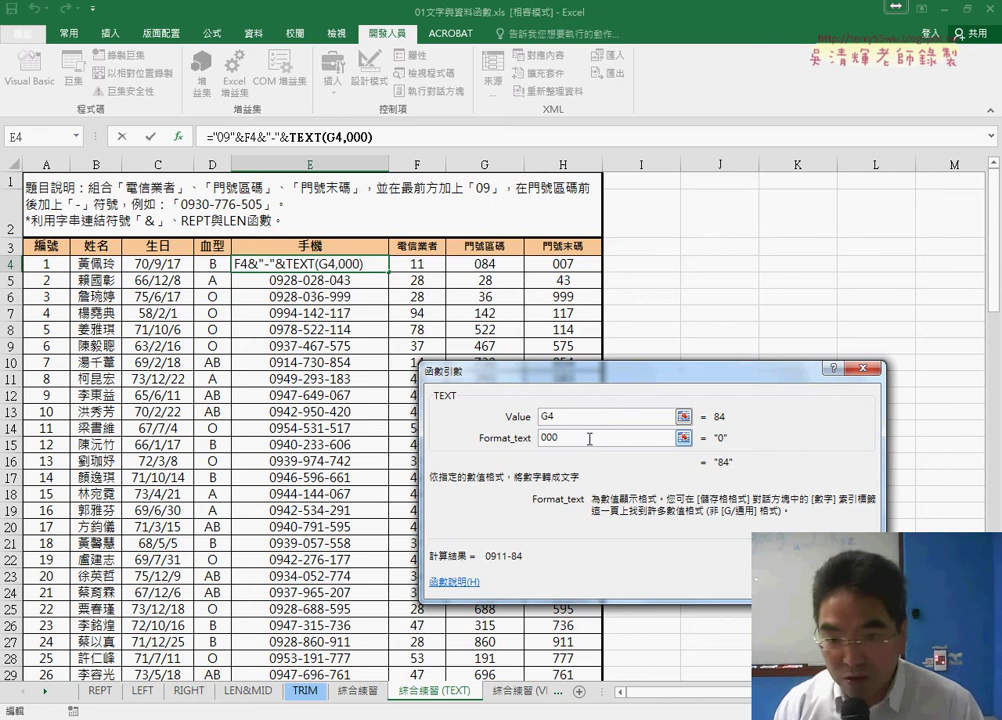
pyautogui.press('Home')
pyautogui.write('"')
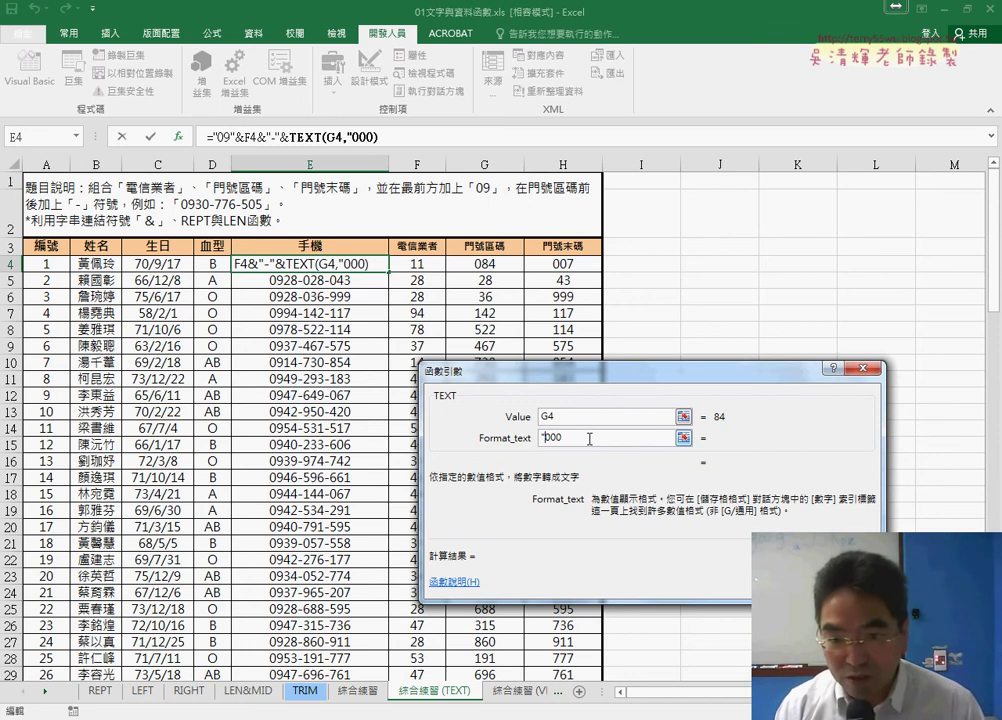
pyautogui.press('End')
pyautogui.write('"')
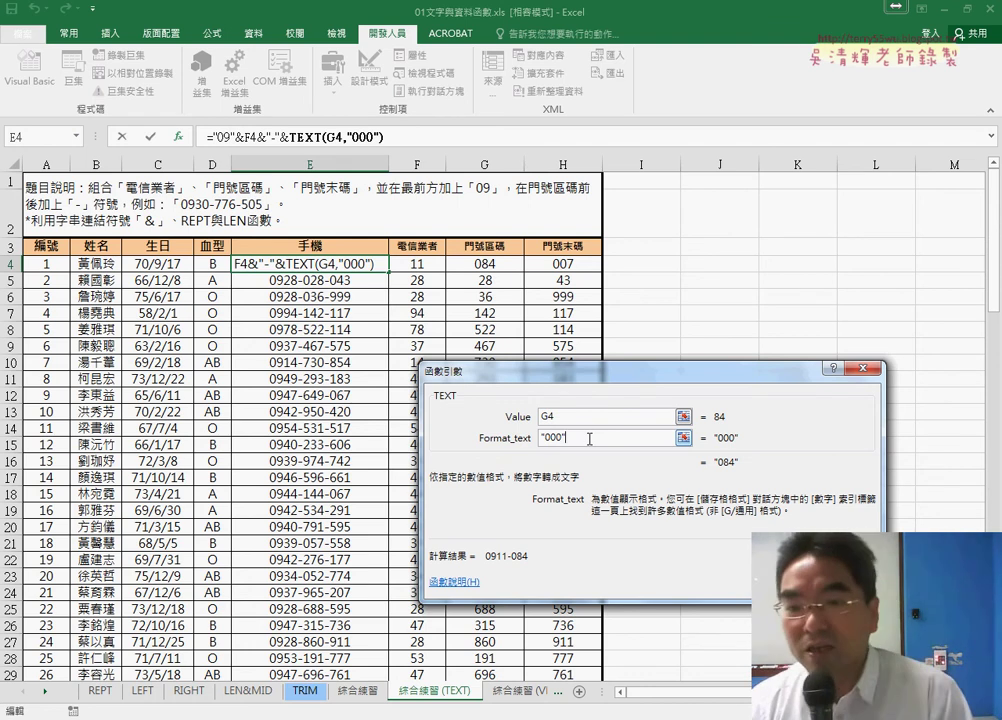
pyautogui.doubleClick(555, 438)
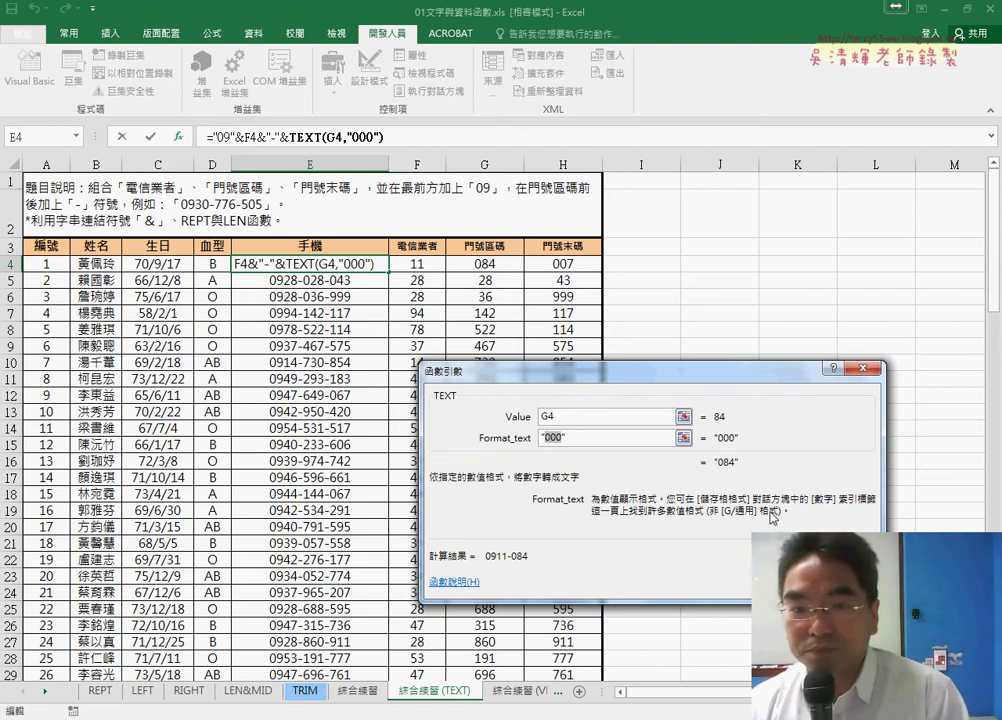
pyautogui.press('Return')
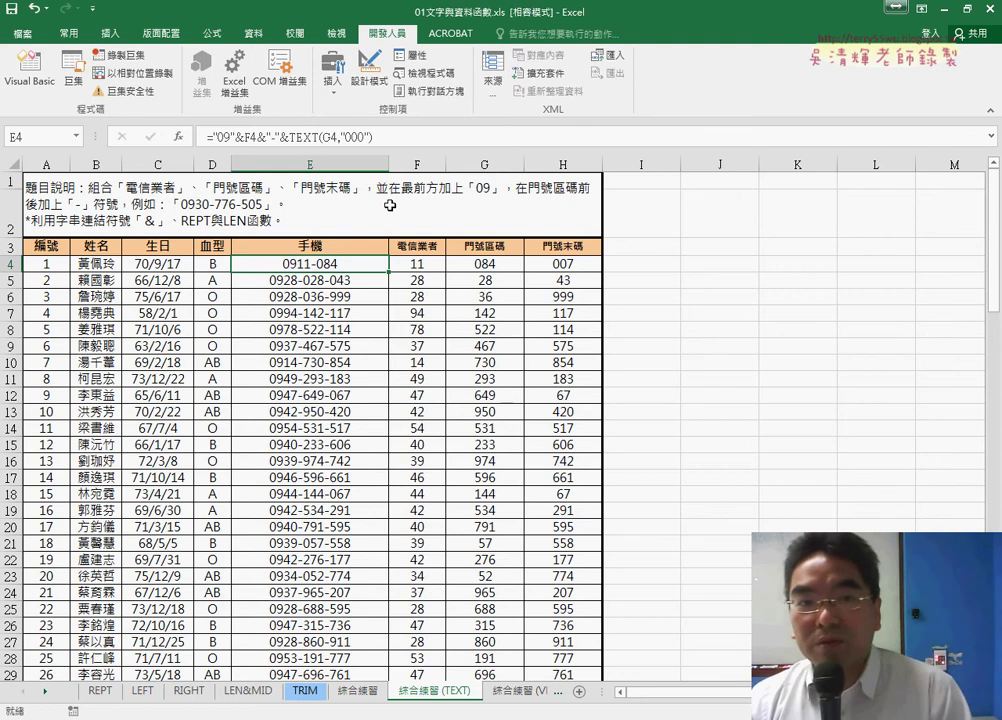
pyautogui.moveTo(375, 133); pyautogui.dragTo(258, 133)
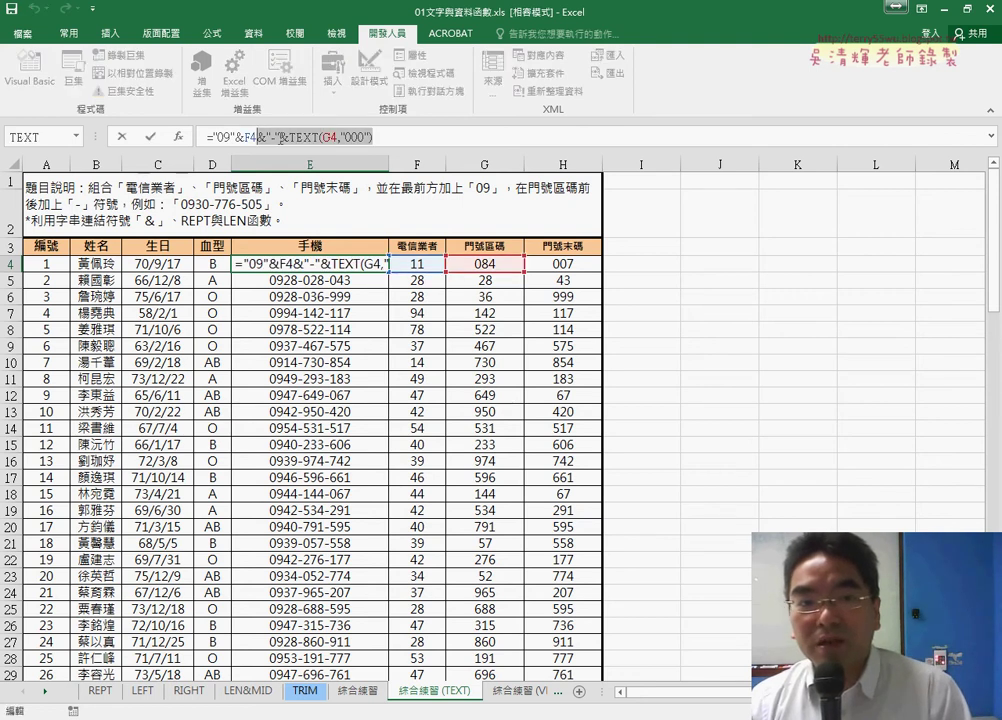
pyautogui.rightClick(285, 139)
pyautogui.click(307, 168)
pyautogui.rightClick(390, 136)
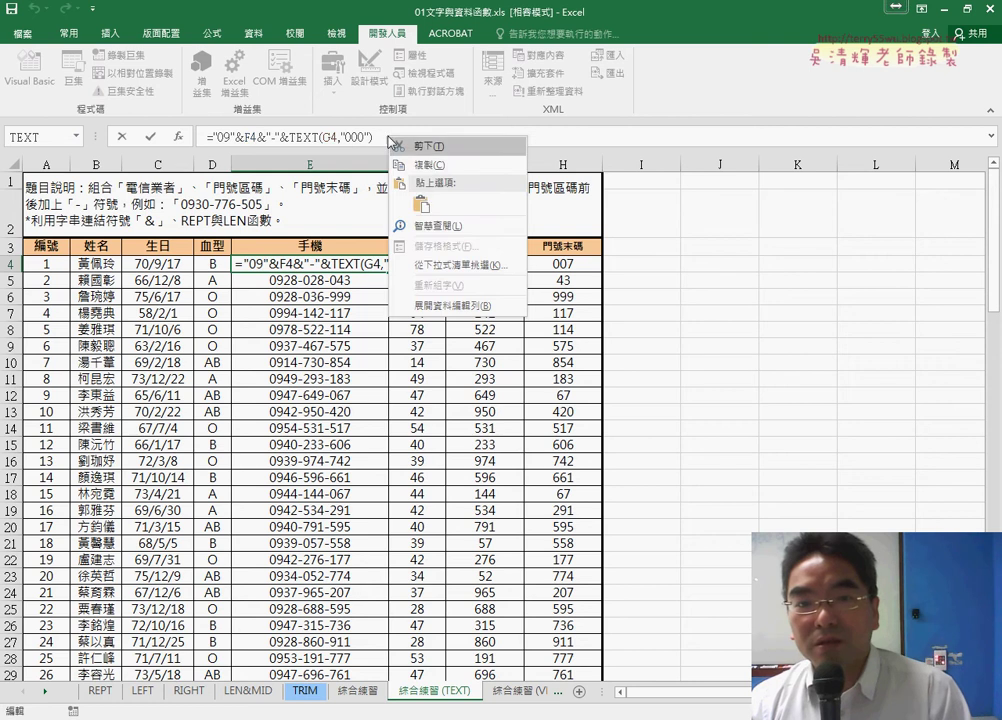
pyautogui.click(424, 205)
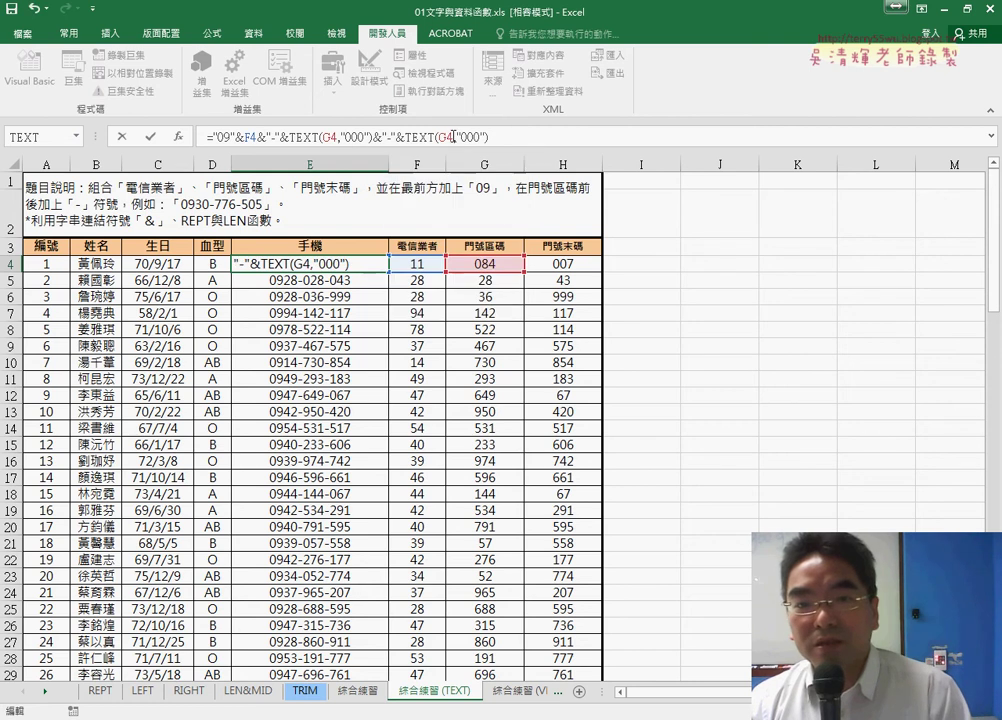
pyautogui.click(563, 263)
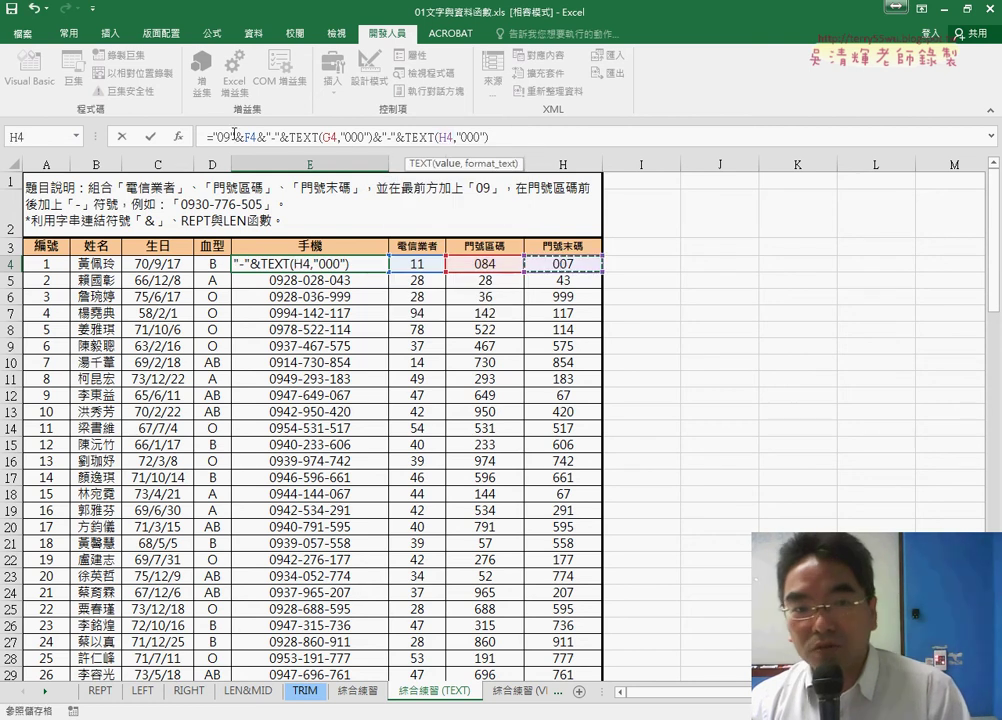
pyautogui.click(149, 136)
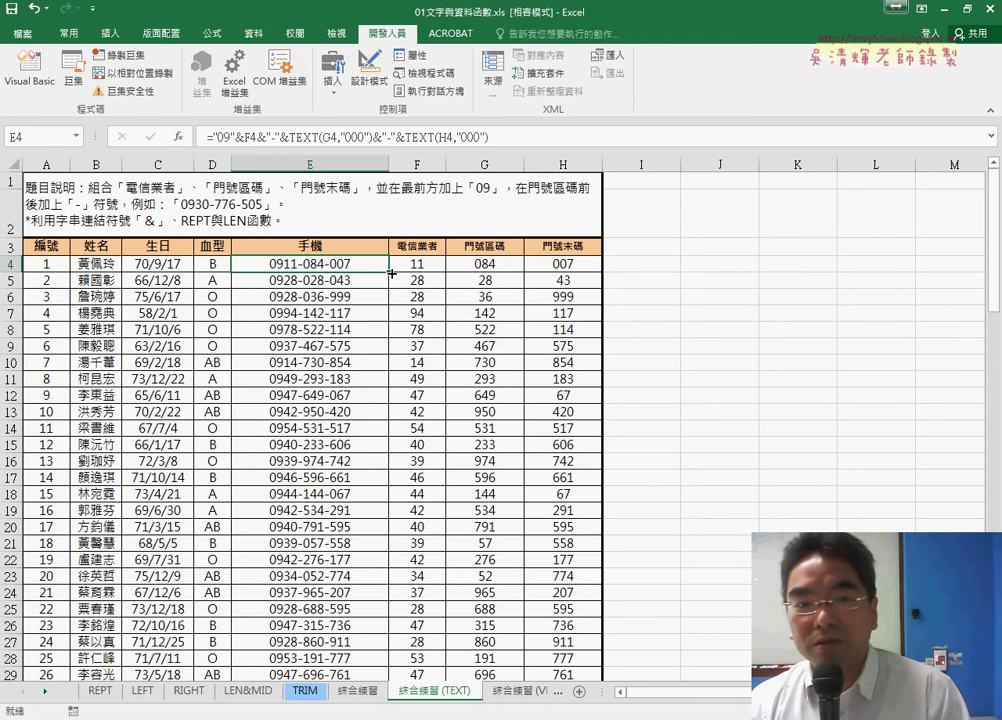
pyautogui.doubleClick(390, 271)
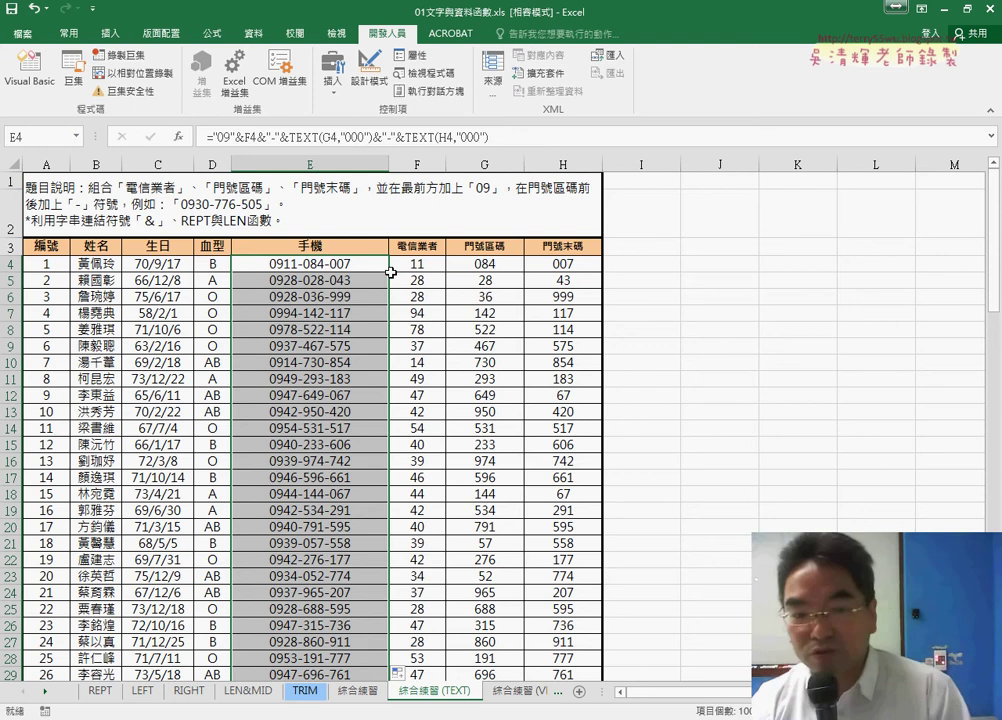
# Compare with the REPT/LEN version on 綜合練習, then return to 綜合練習 (TEXT) and select G5:H5
pyautogui.click(358, 691)
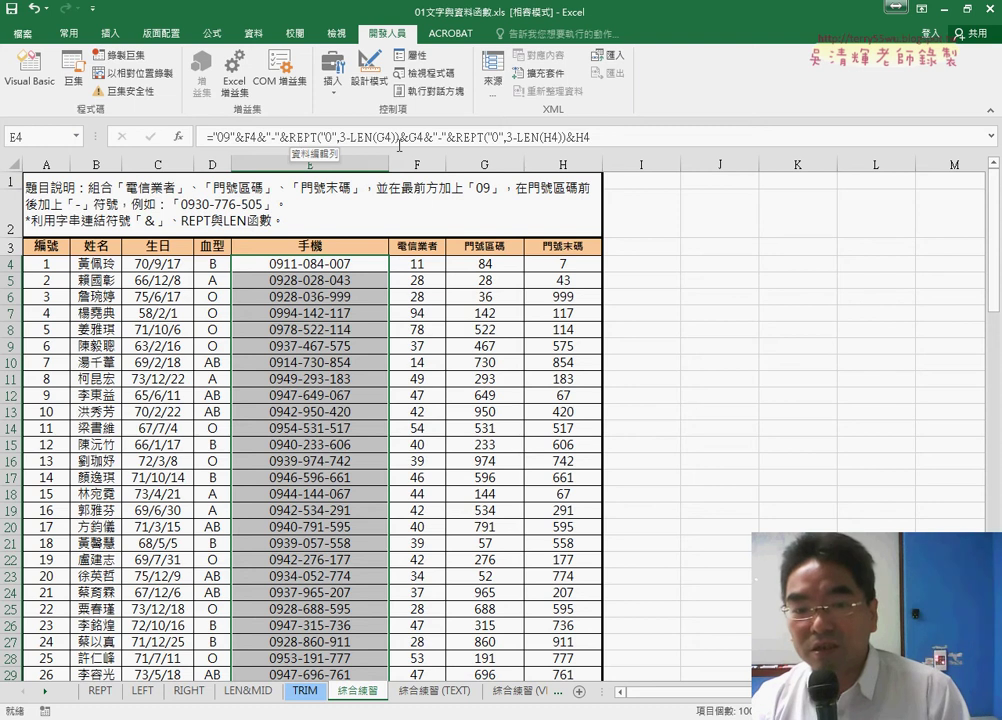
pyautogui.click(438, 695)
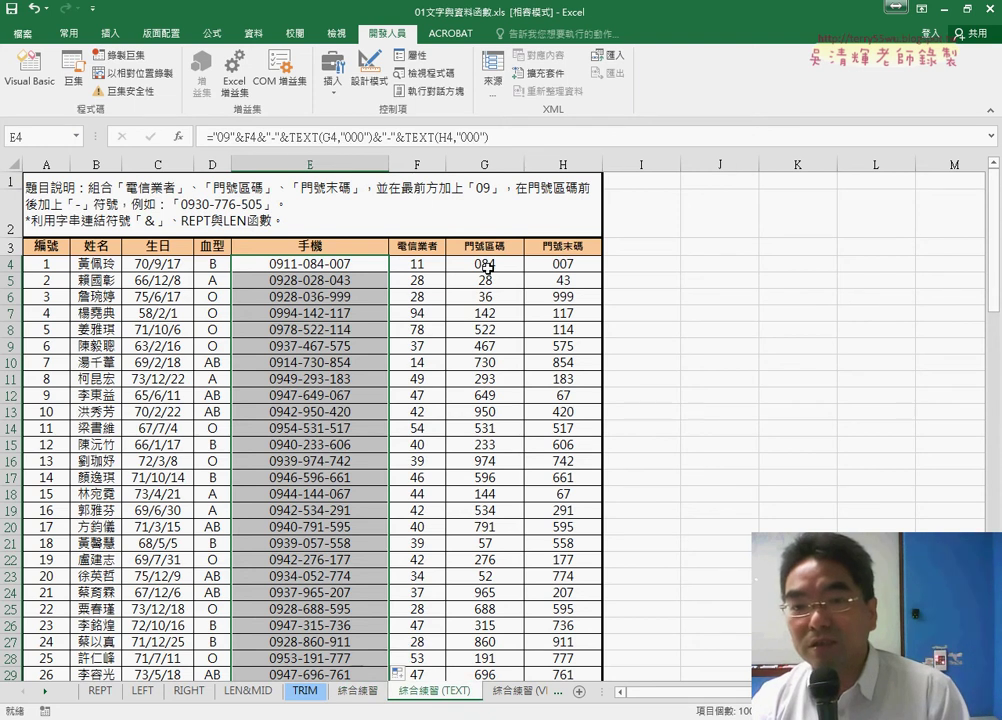
pyautogui.moveTo(486, 281); pyautogui.dragTo(563, 281)
# Apply the custom number format 000 to G5:H5 so they display 028 and 043
pyautogui.rightClick(565, 283)
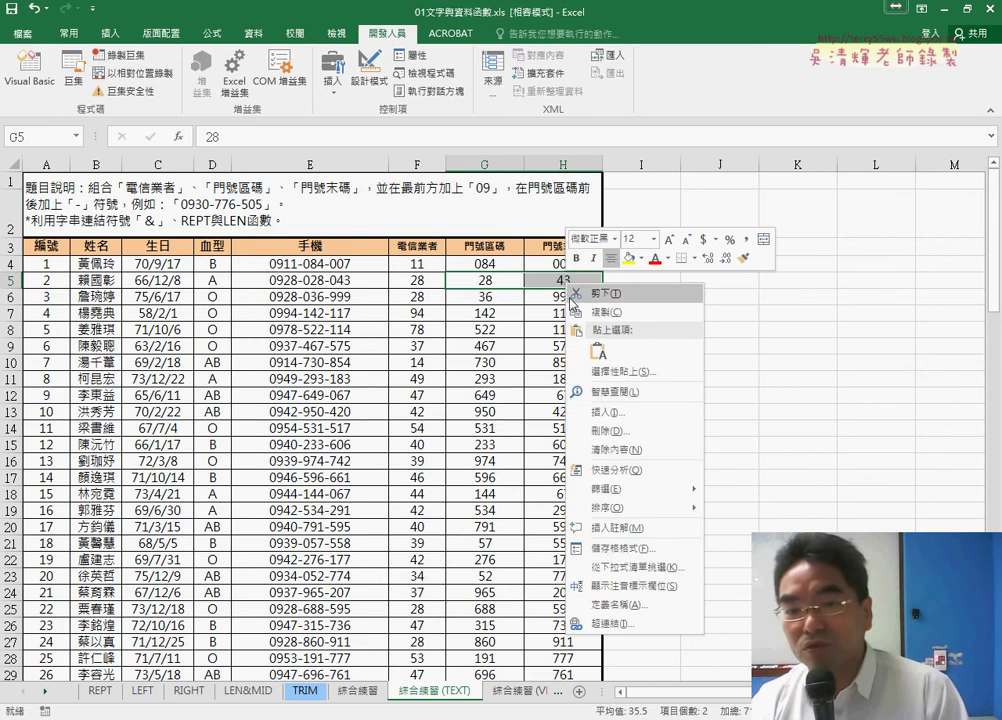
pyautogui.click(609, 549)
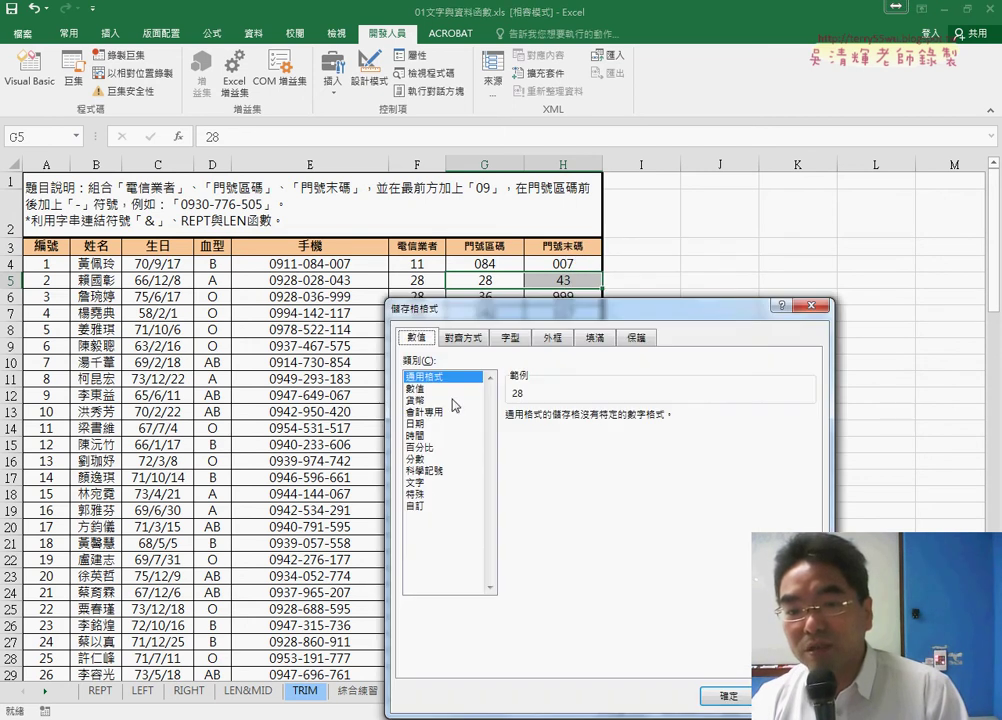
pyautogui.click(428, 507)
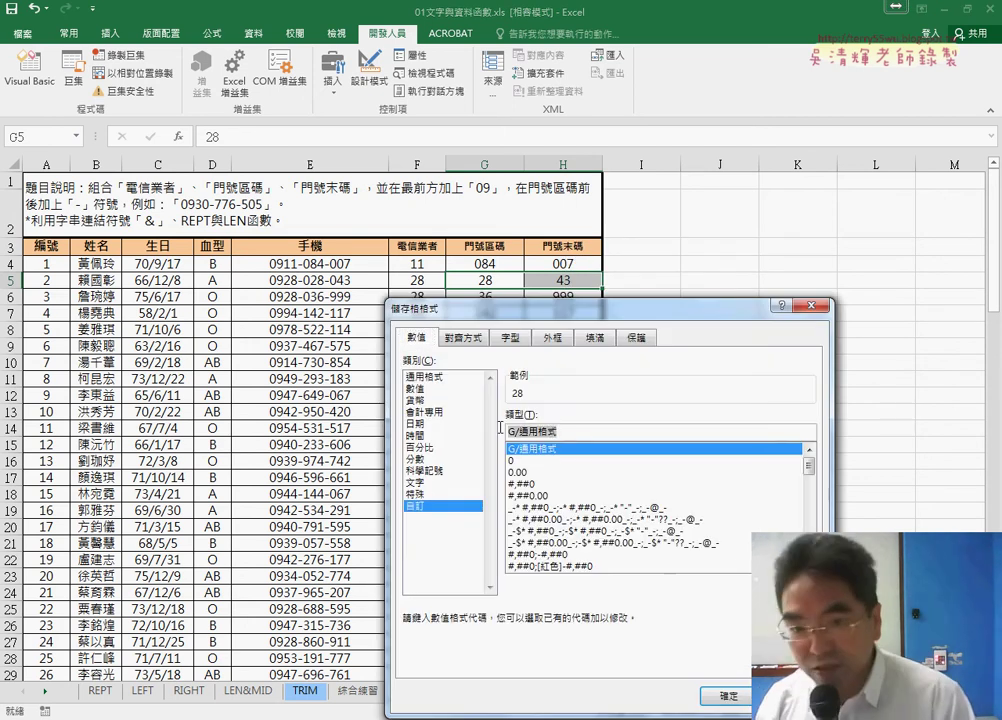
pyautogui.write('000')
pyautogui.press('Return')
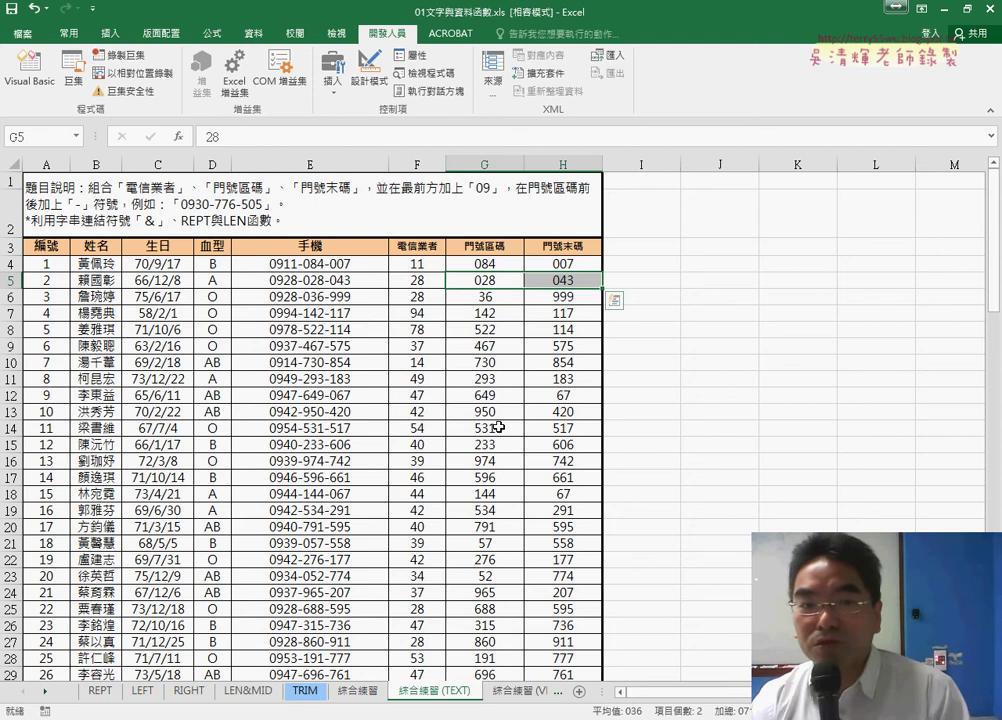
pyautogui.click(350, 262)
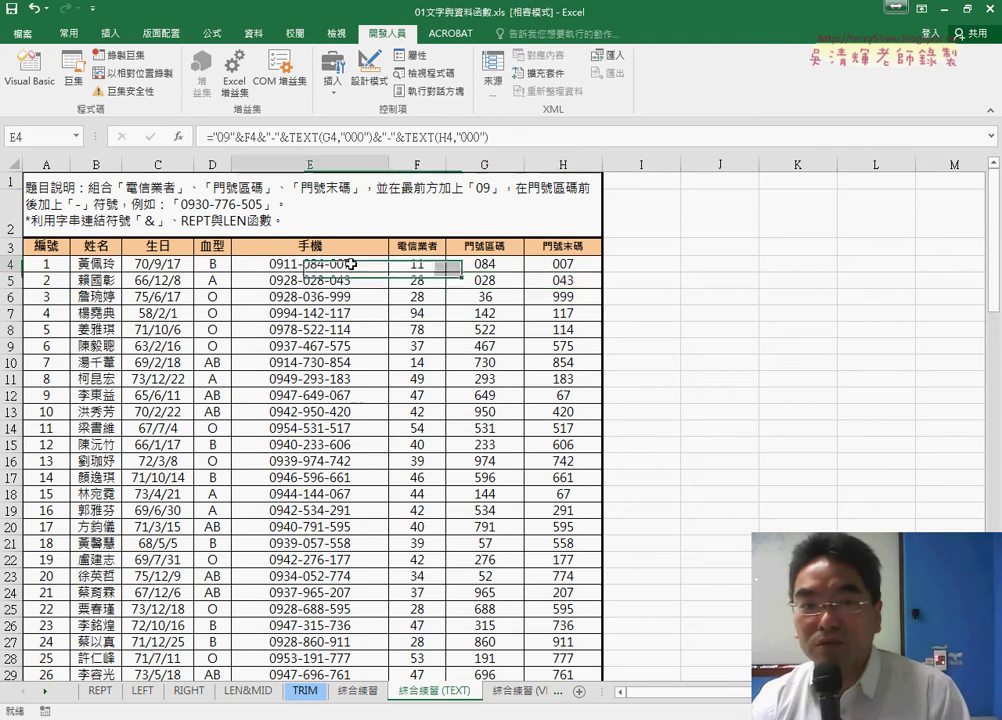
# Show Function Arguments for E4's TEXT(G4,"000") and view the Format_text argument's explanation
pyautogui.click(304, 136)
pyautogui.click(178, 136)
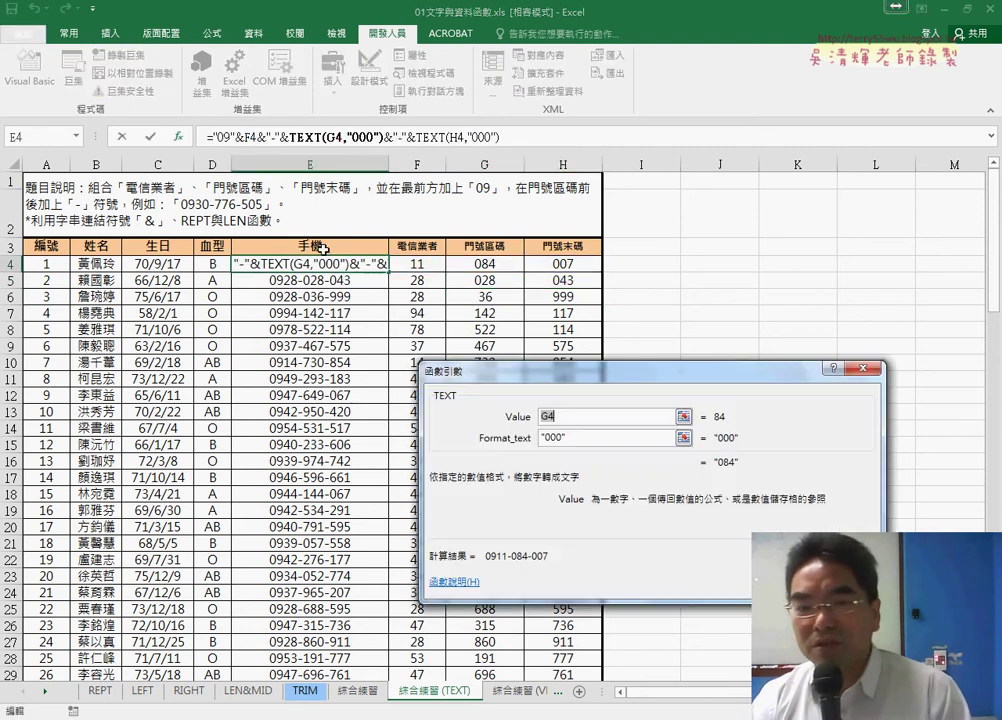
pyautogui.click(566, 440)
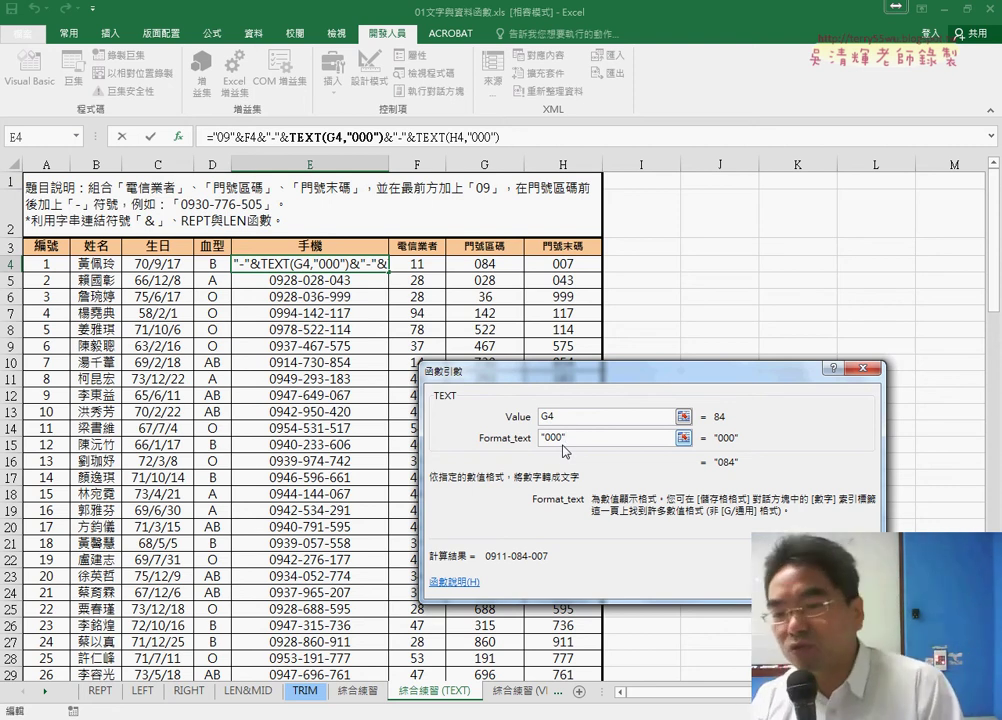
# Open the TEXT function help article, then move it up and widen it for reading
pyautogui.click(454, 590)
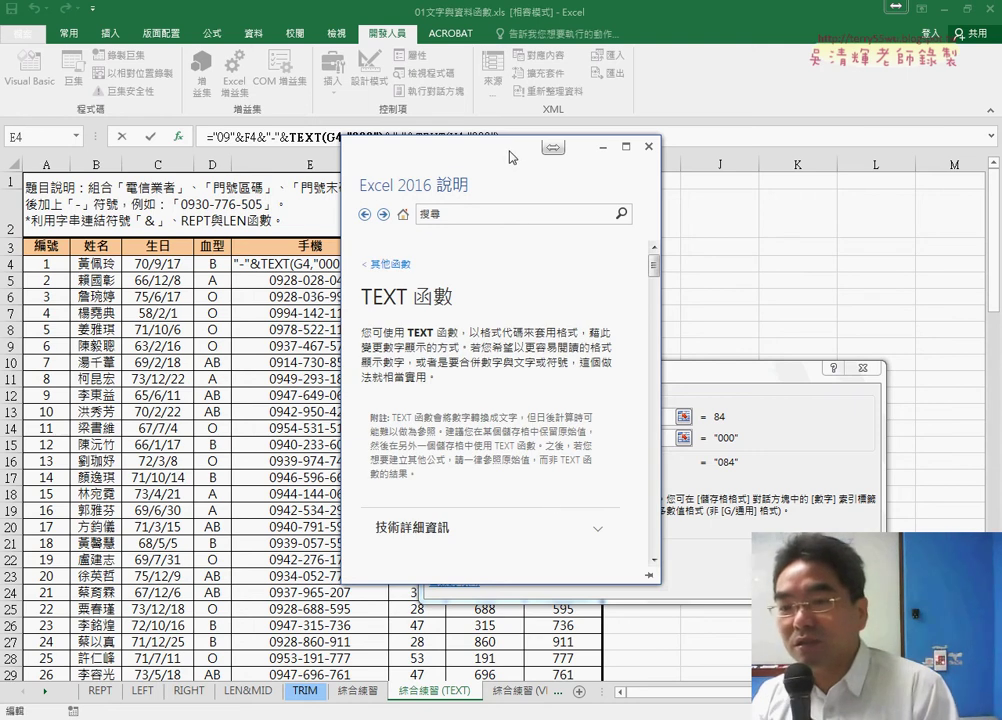
pyautogui.moveTo(510, 157); pyautogui.dragTo(512, 49)
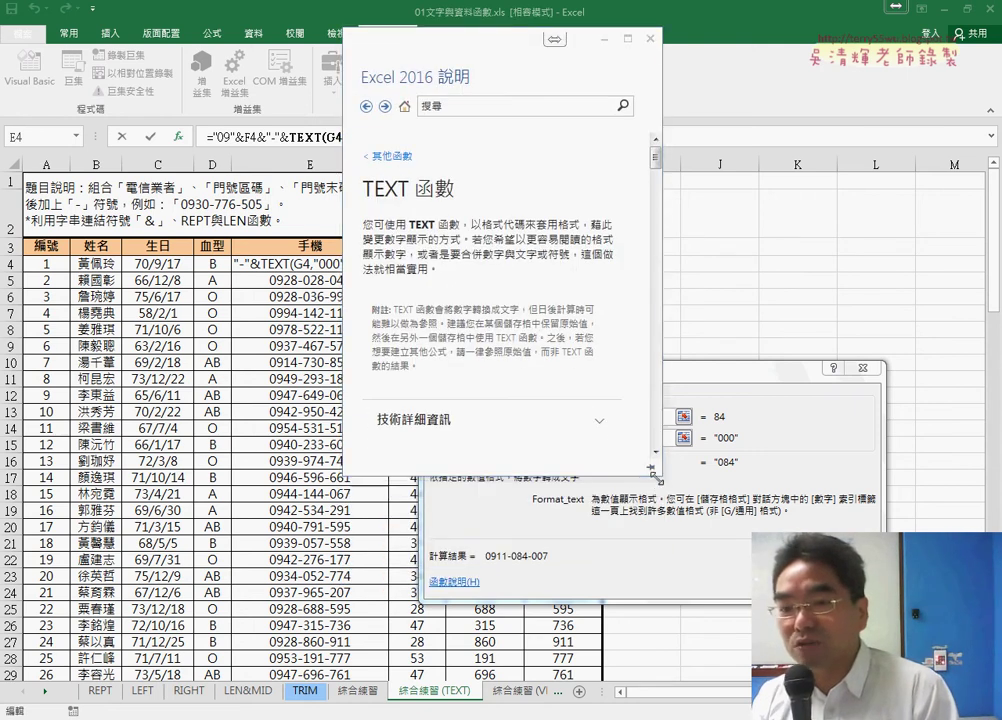
pyautogui.moveTo(651, 409); pyautogui.dragTo(845, 409)
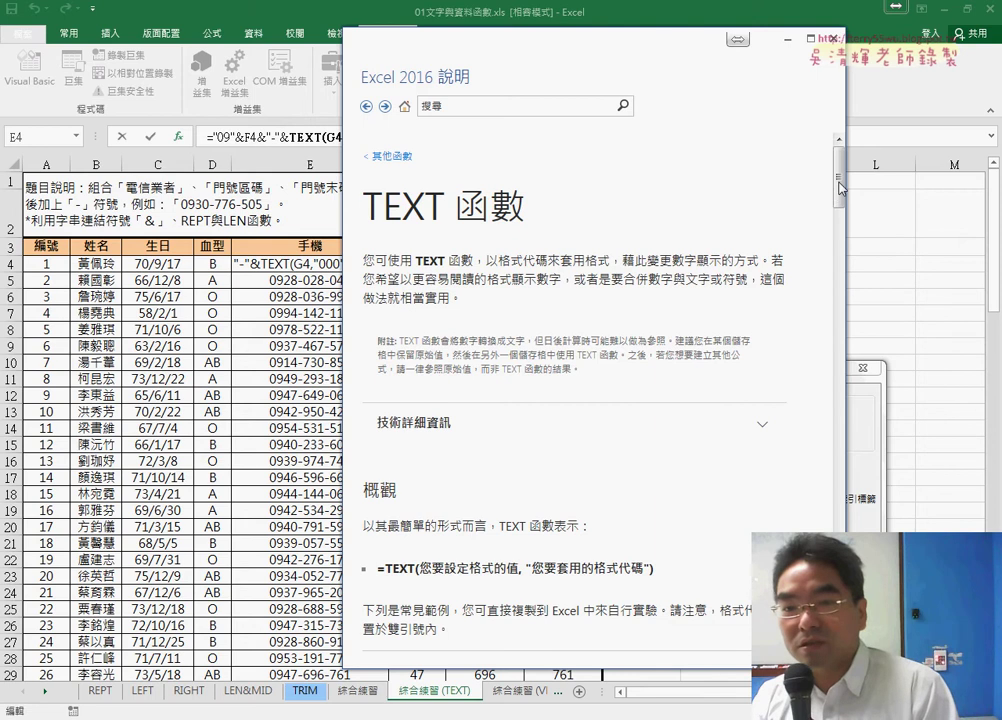
pyautogui.scroll(-5, 455, 228)
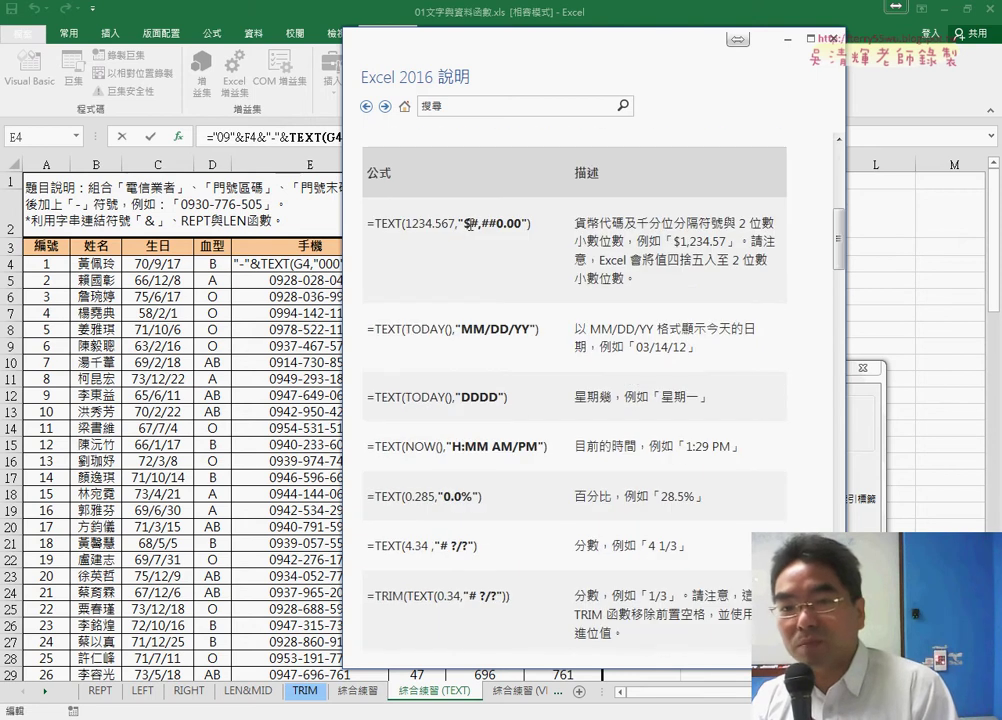
# Highlight the example 1234.567 with format $#,##0.00 giving $1,234.57, then scroll through more examples
pyautogui.moveTo(406, 223); pyautogui.dragTo(455, 223)
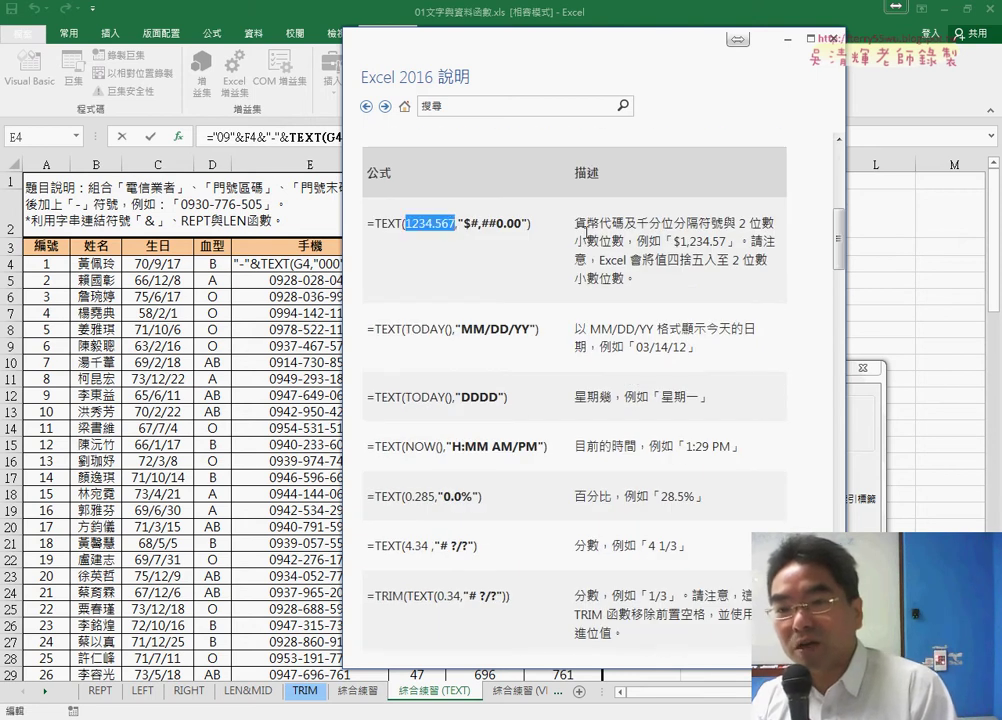
pyautogui.moveTo(673, 241); pyautogui.dragTo(711, 241)
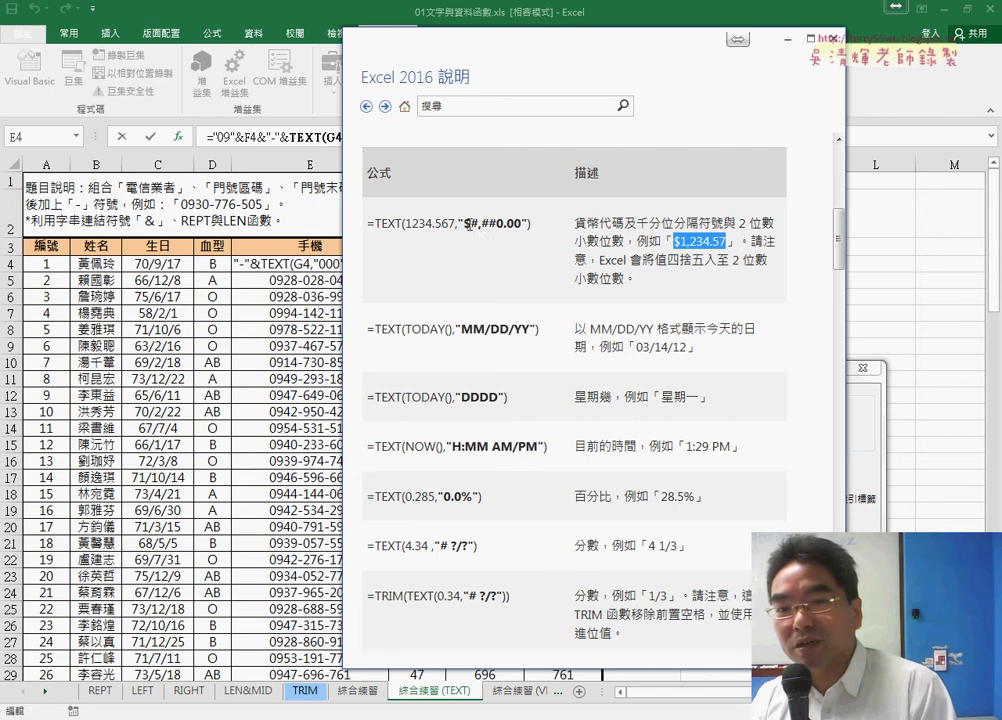
pyautogui.moveTo(464, 223); pyautogui.dragTo(521, 223)
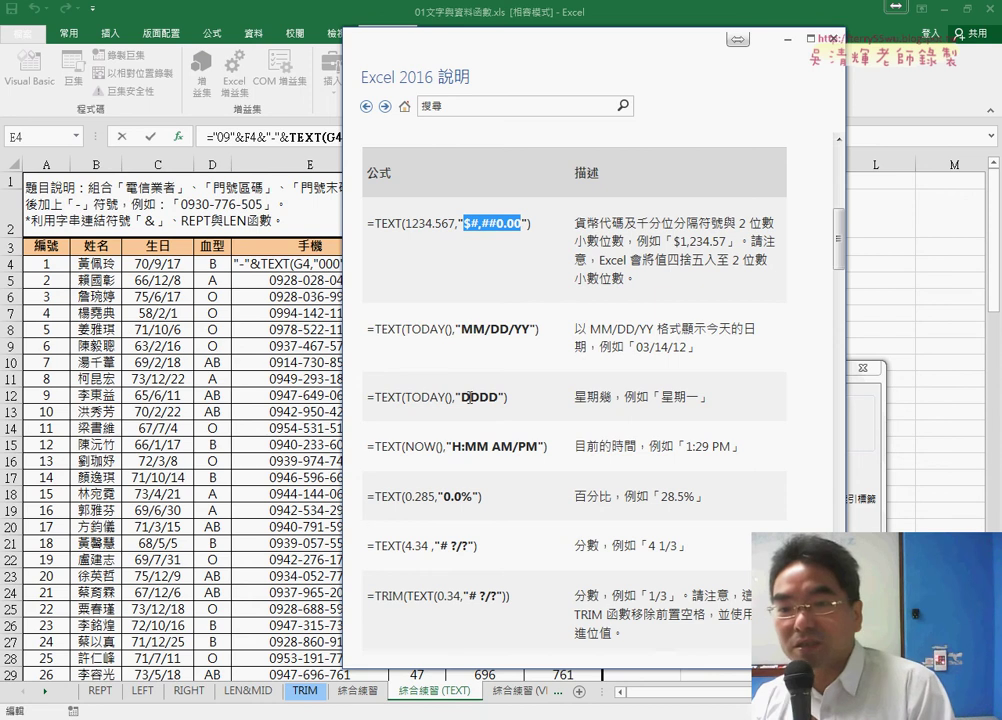
pyautogui.scroll(-2, 683, 402)
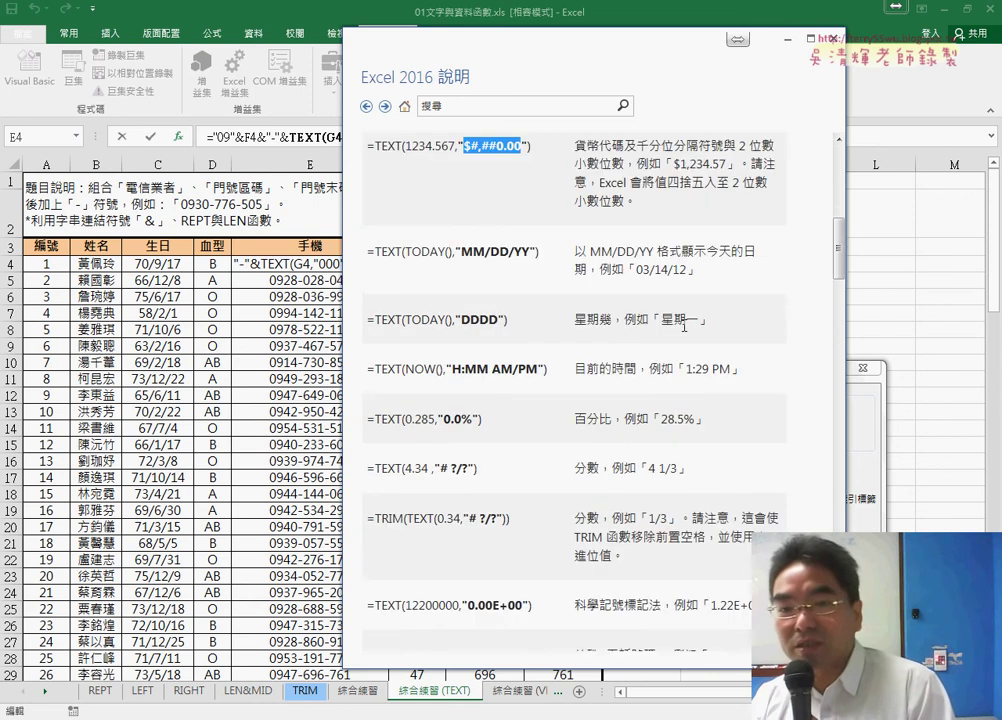
pyautogui.scroll(-4, 684, 326)
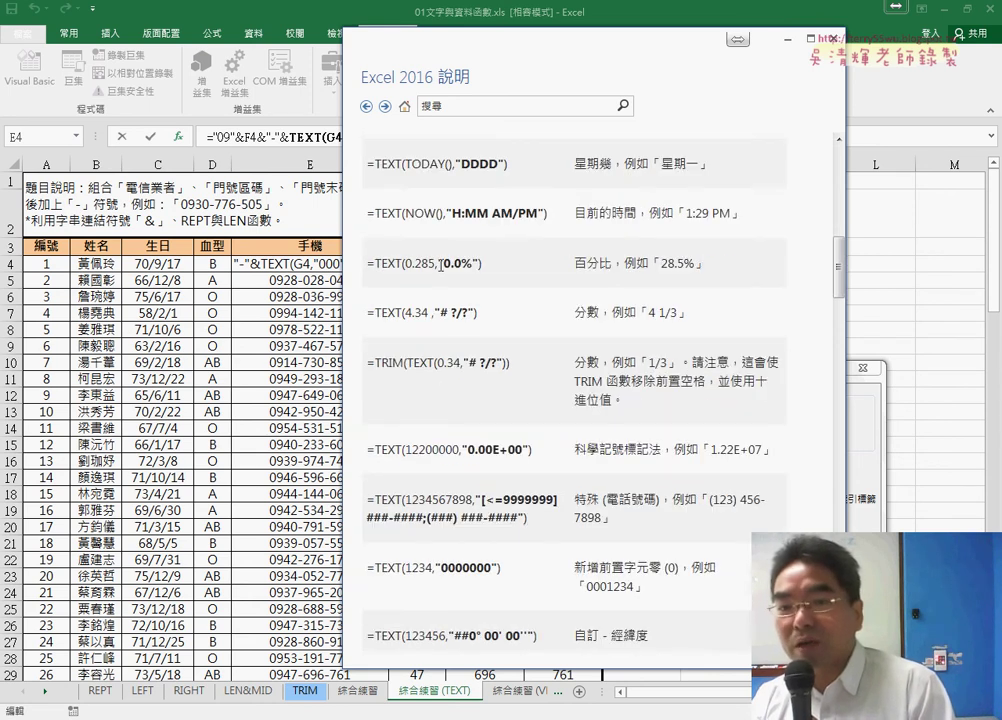
pyautogui.scroll(-4, 478, 327)
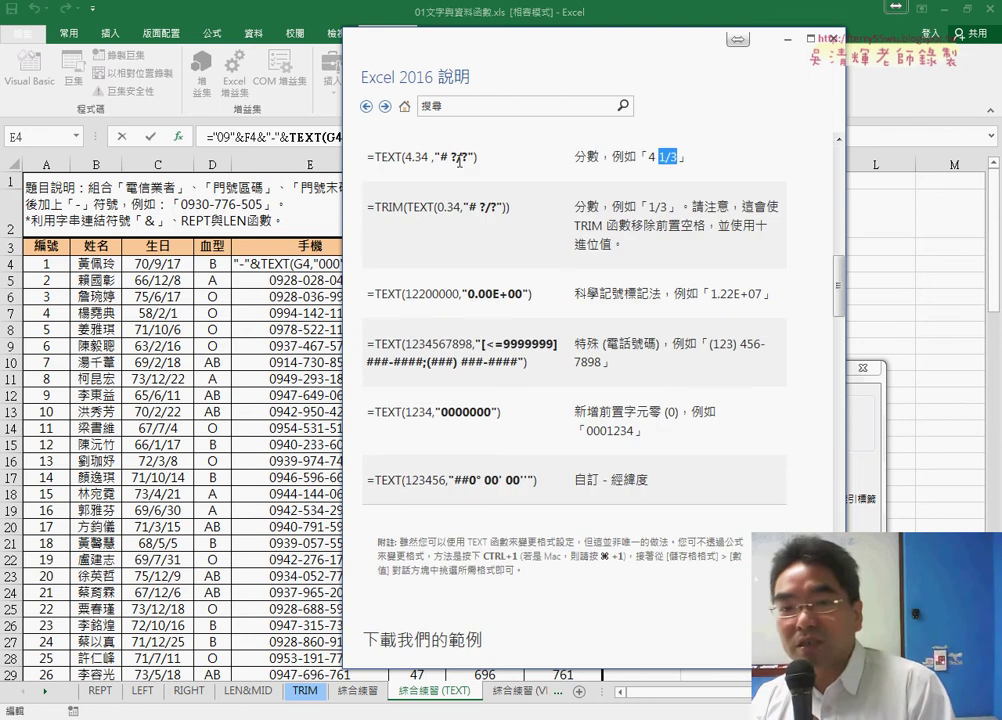
pyautogui.scroll(-2, 553, 241)
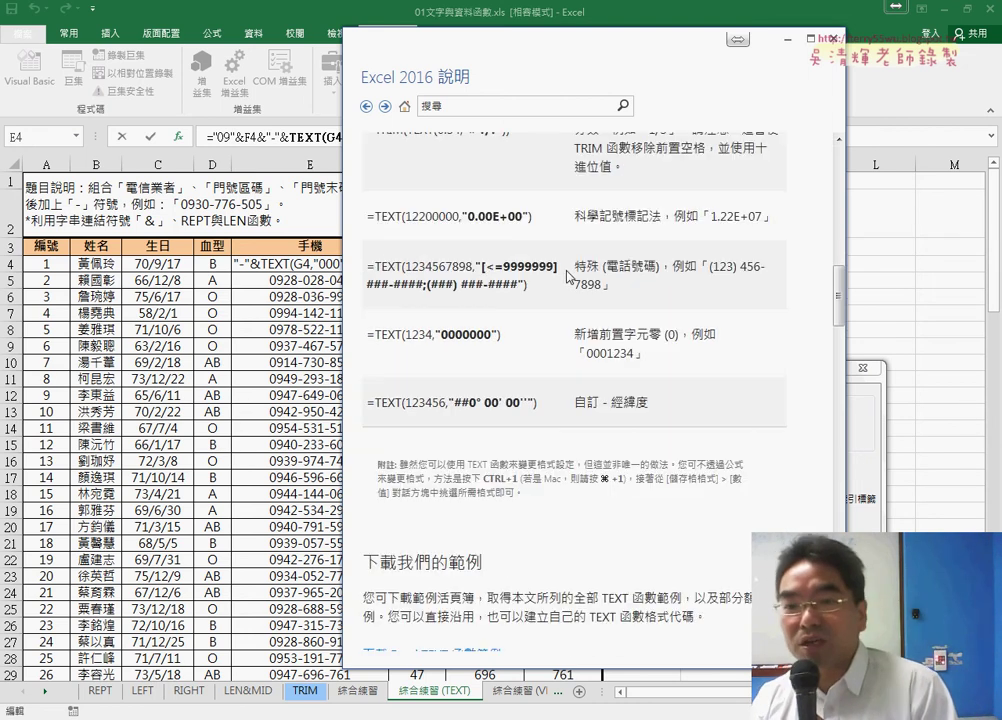
# Scroll through the remaining TEXT format-code examples and close the help article
pyautogui.scroll(-2, 651, 282)
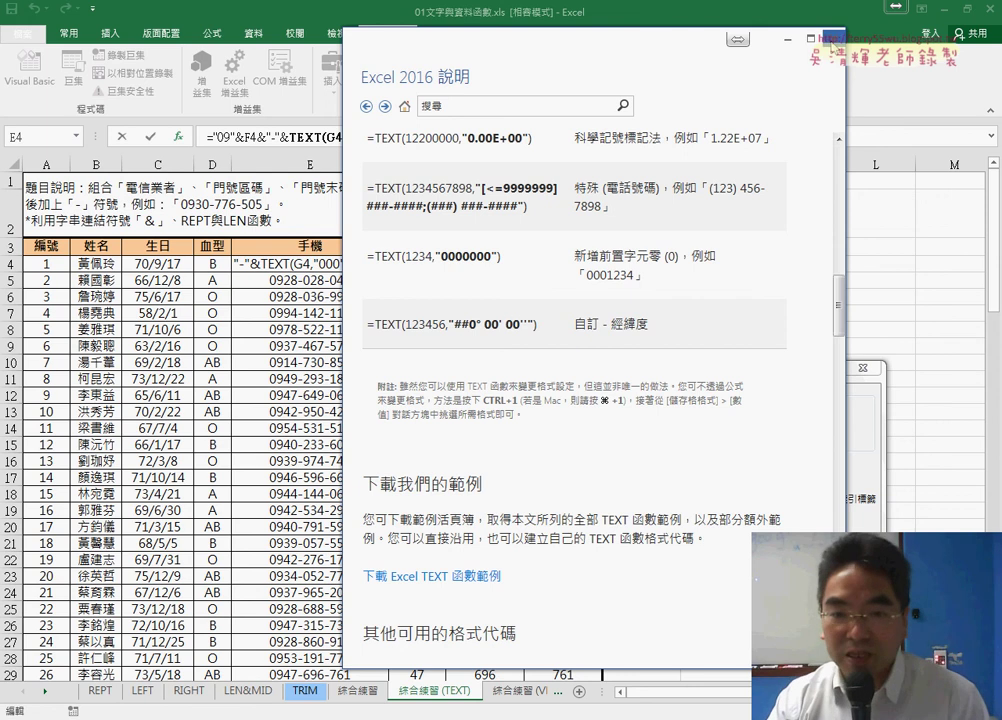
pyautogui.click(834, 38)
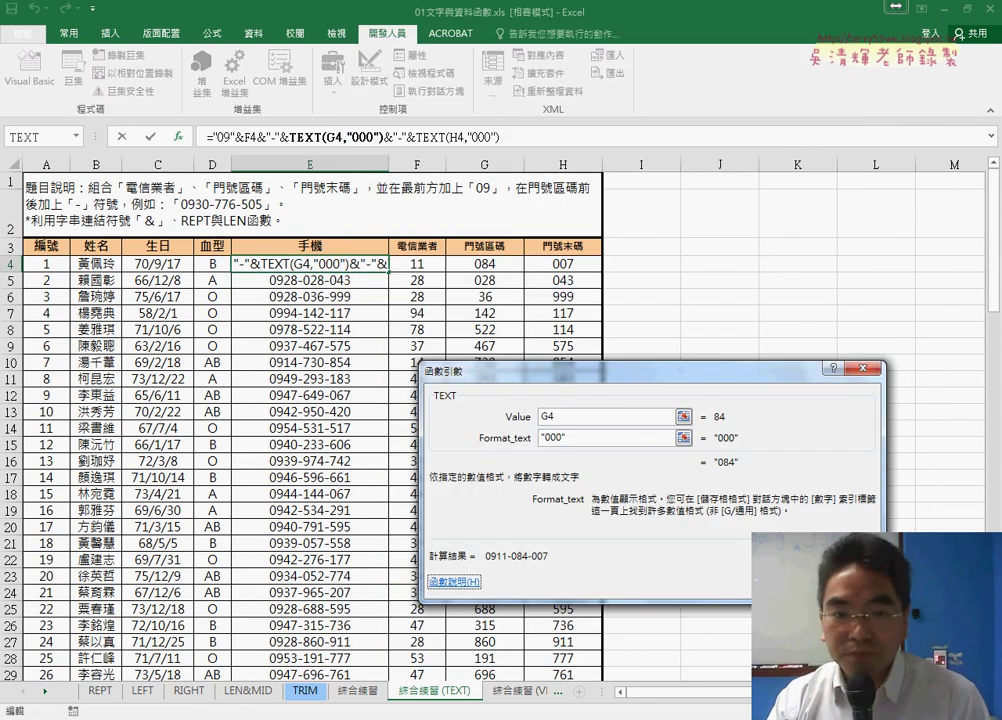
# Close Function Arguments with E4 unchanged, glance at 綜合練習, then return to 綜合練習 (TEXT)
pyautogui.press('Return')
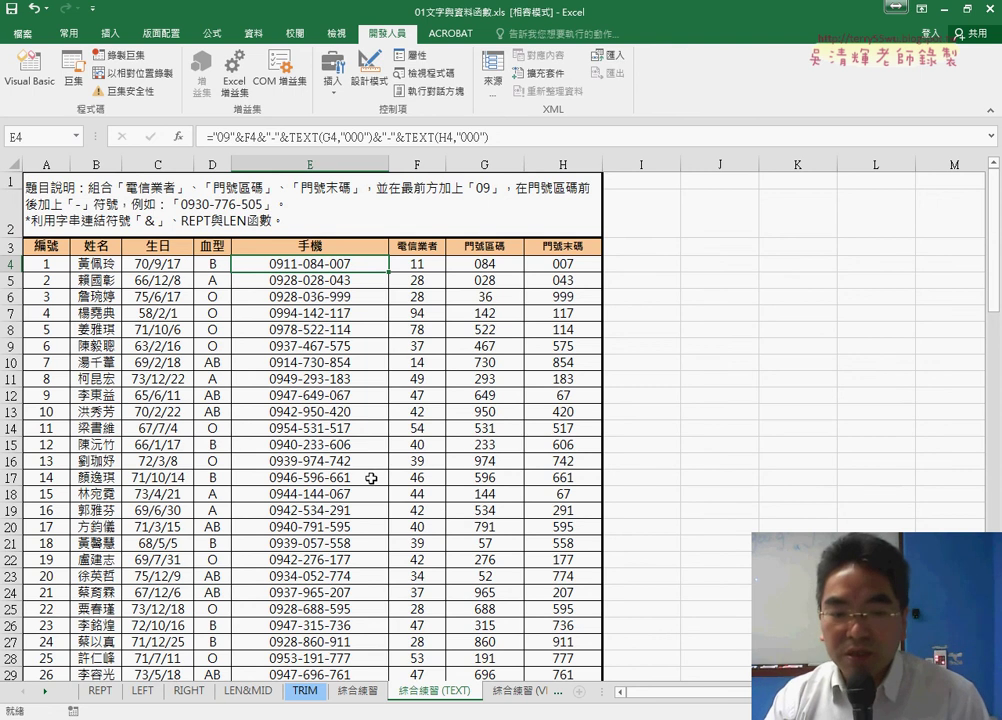
pyautogui.click(362, 692)
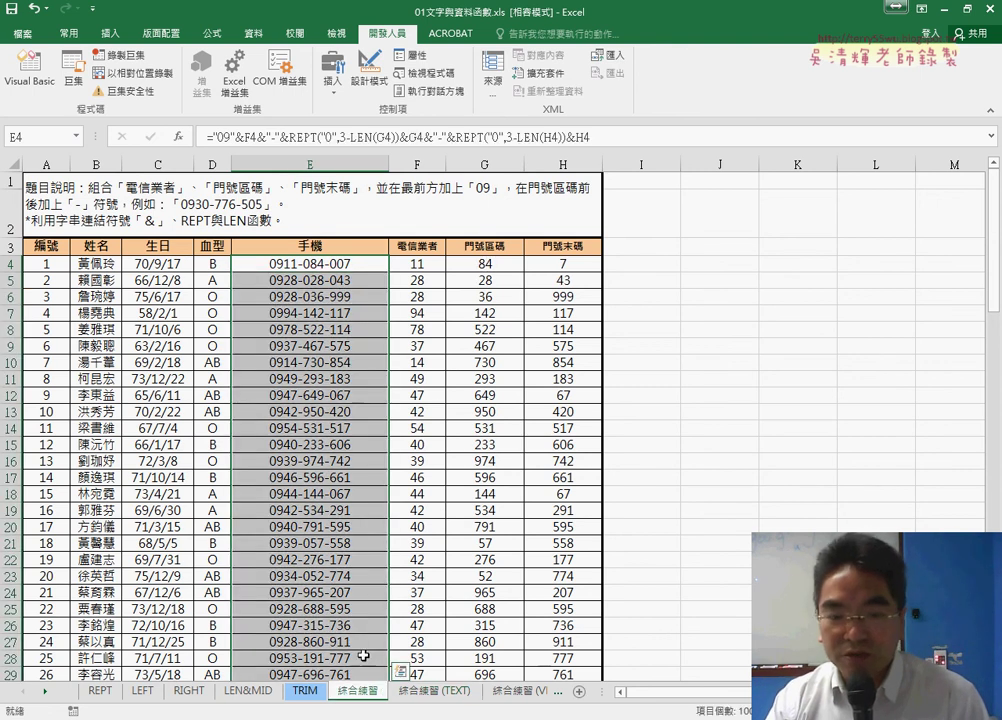
pyautogui.click(432, 691)
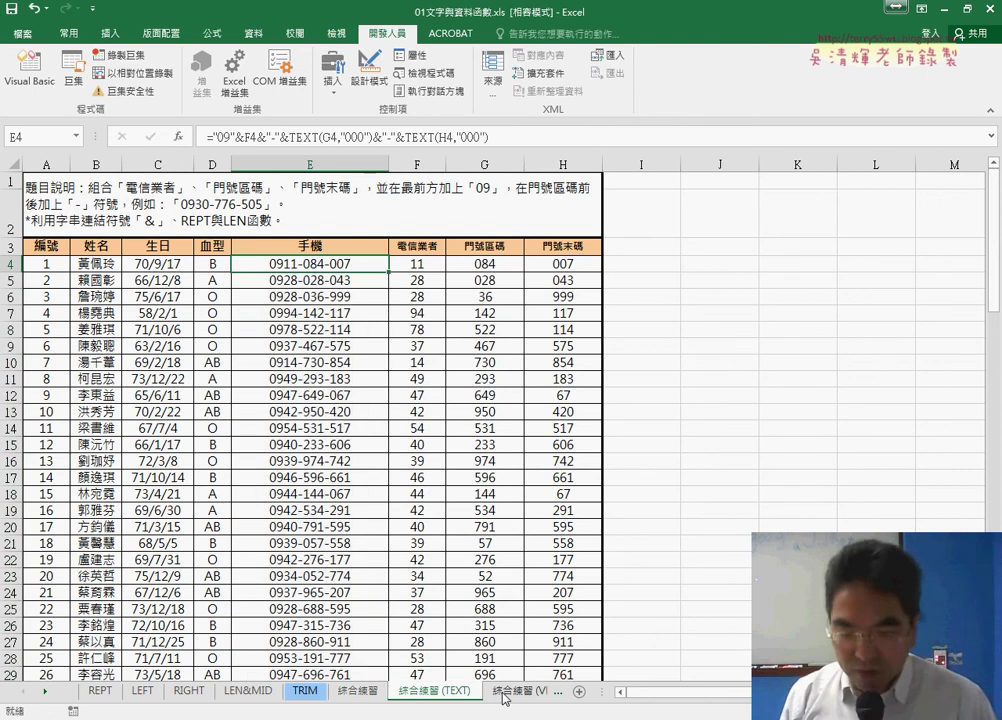